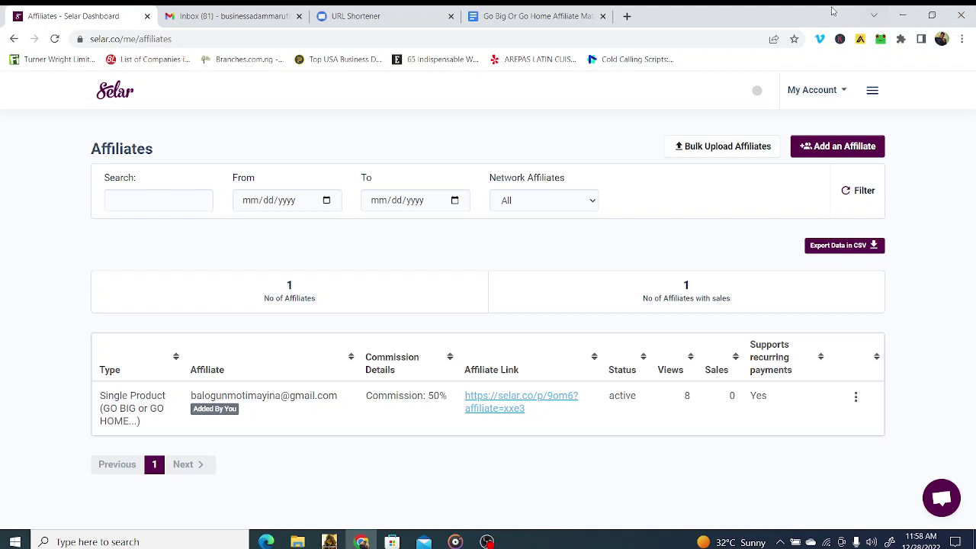
Step: Switch to the 'Go Big Or Go Home Affiliate Materials' Google Docs tab
left_click(536, 17)
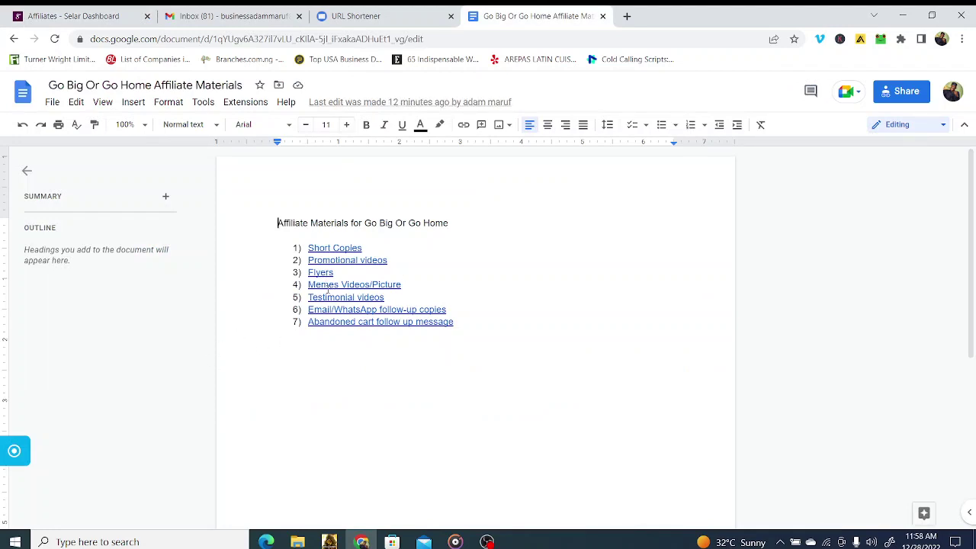
Step: Go back to the 'Affiliates - Selar Dashboard' browser tab
left_click(116, 11)
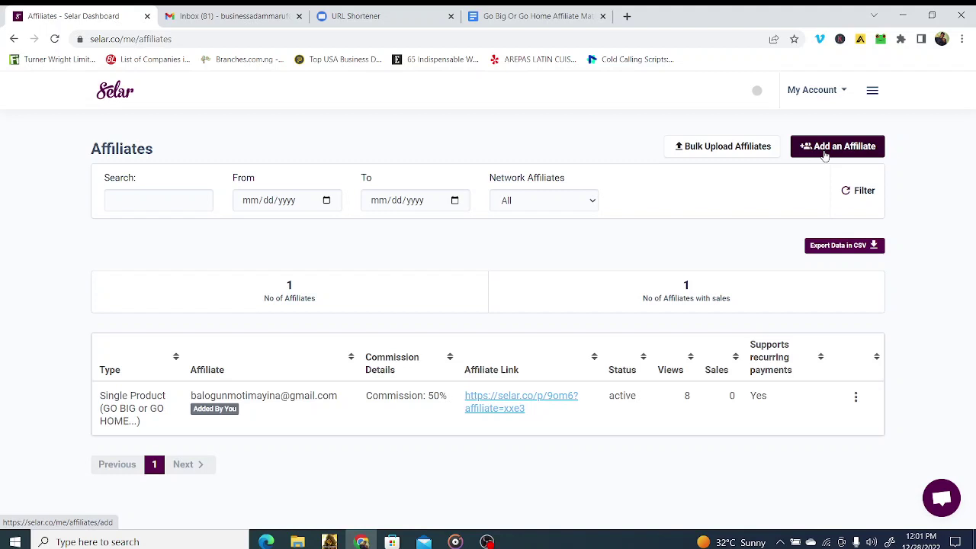
Step: Start a new affiliate and paste the affiliate's email address
left_click(825, 154)
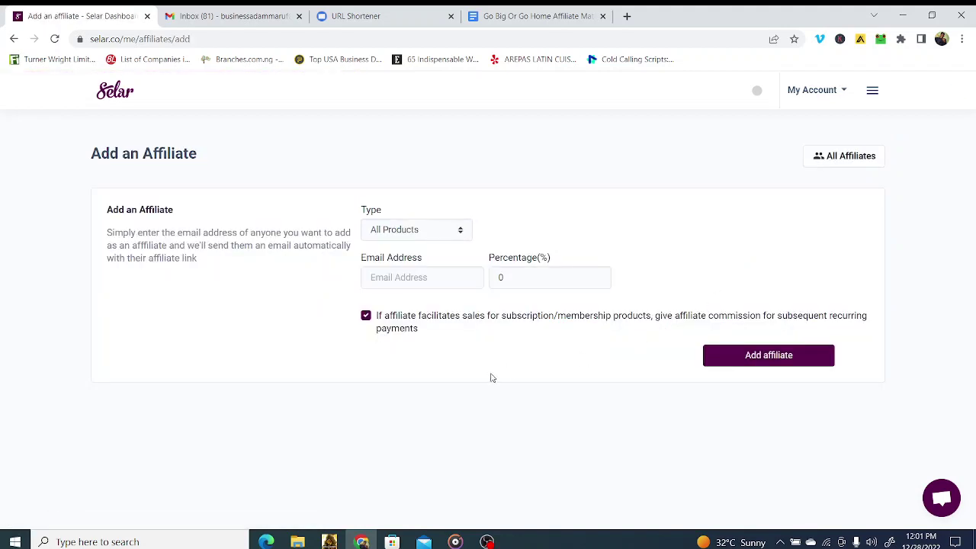
left_click(402, 276)
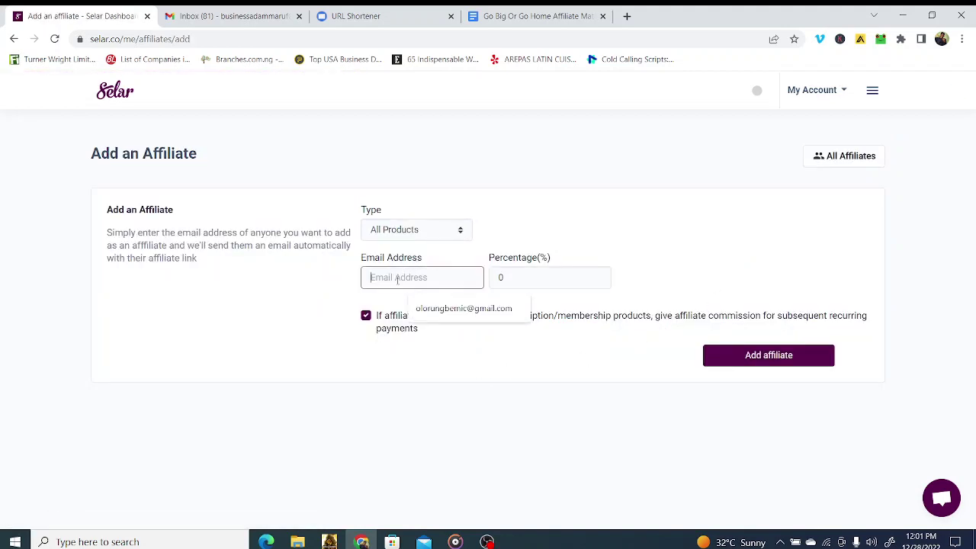
right_click(402, 281)
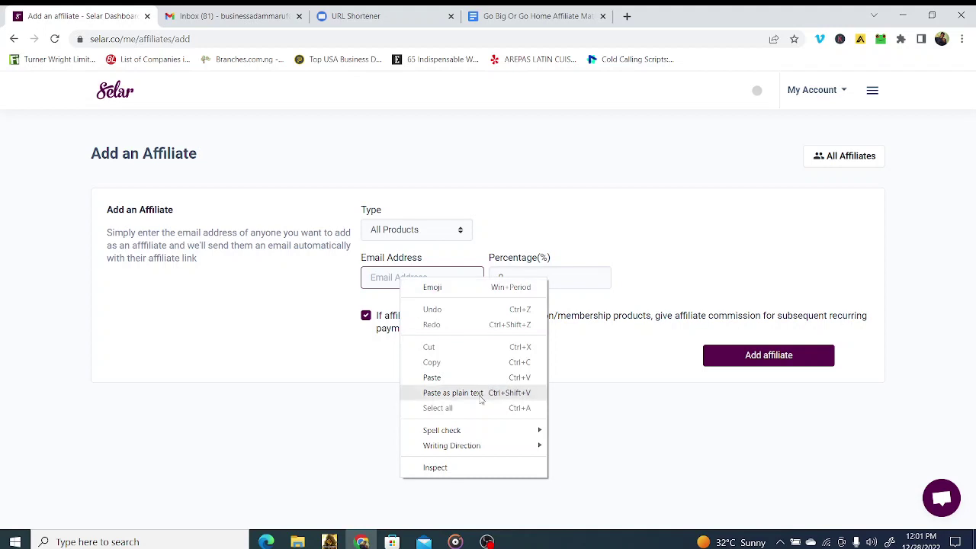
left_click(430, 377)
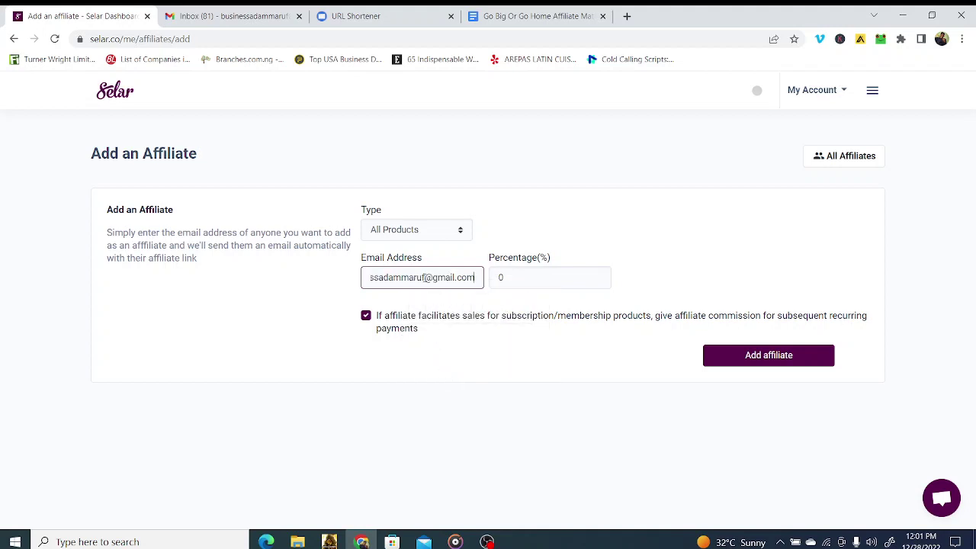
Step: Set type to Single Product GO BIG or GO HOME, no recurring commission, and add it
left_click(416, 237)
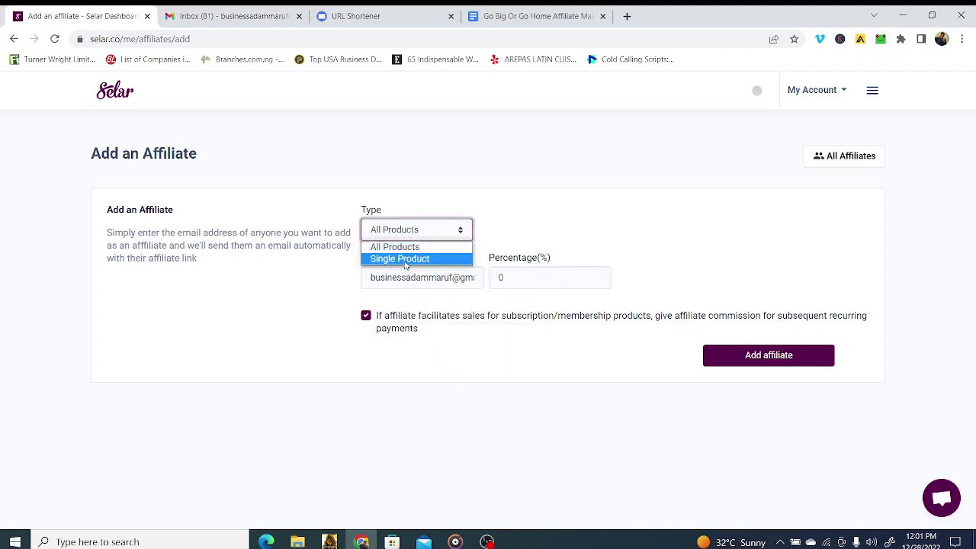
left_click(403, 260)
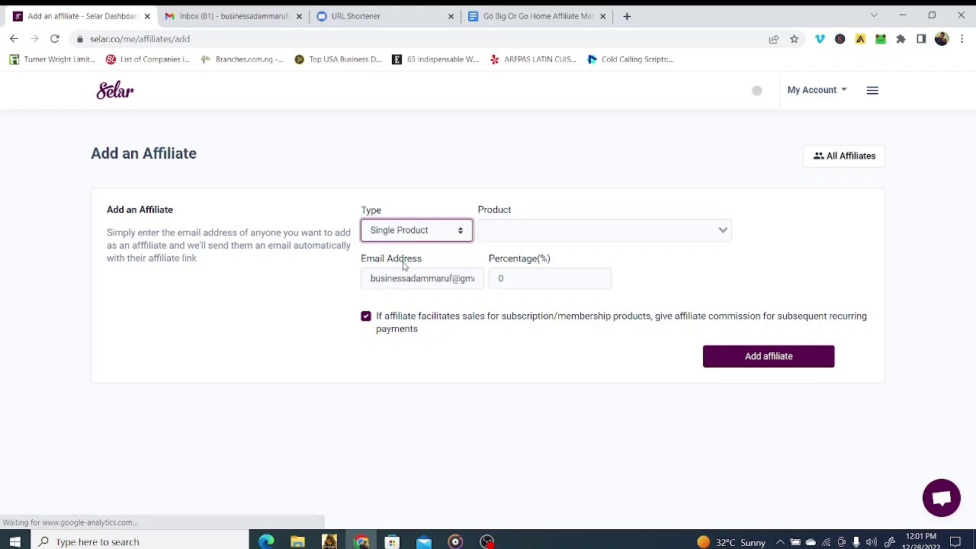
left_click(508, 229)
left_click(506, 287)
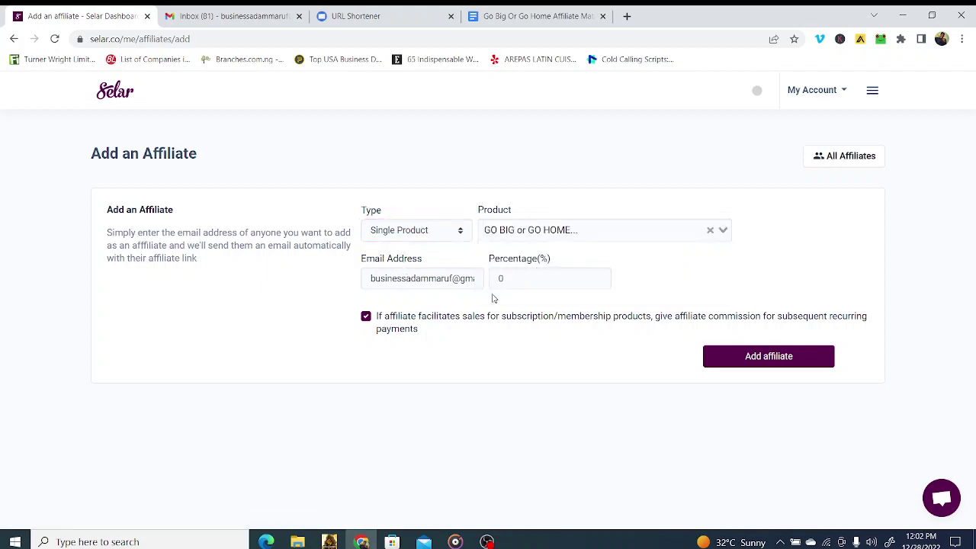
left_click(366, 317)
left_click(755, 362)
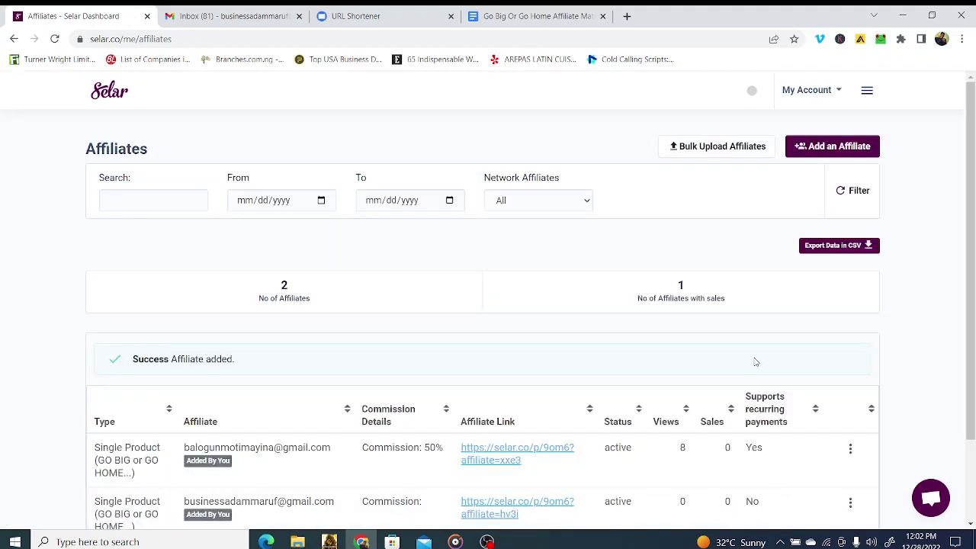
Step: Edit the new affiliate to 50% commission with recurring payments included, and update details
scroll(723, 371, "down", 2)
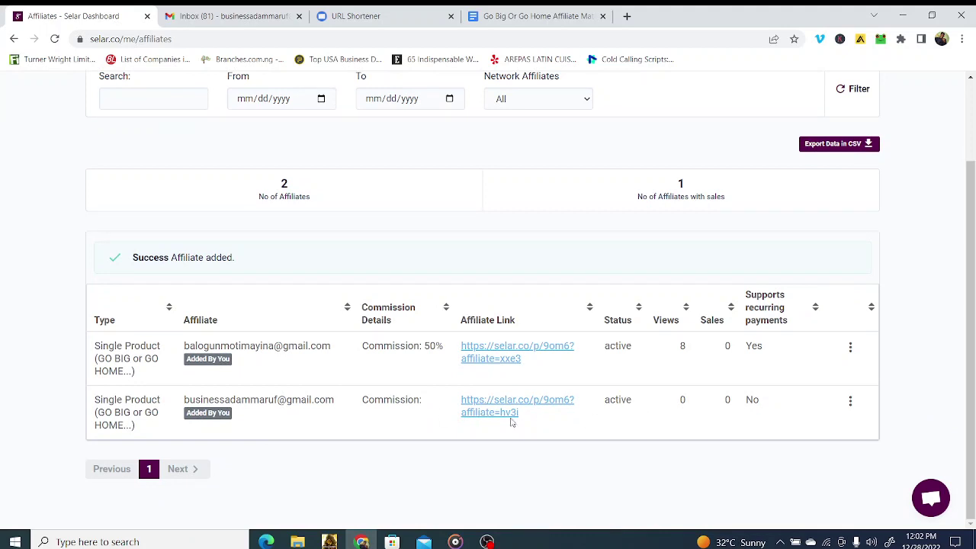
left_click(851, 405)
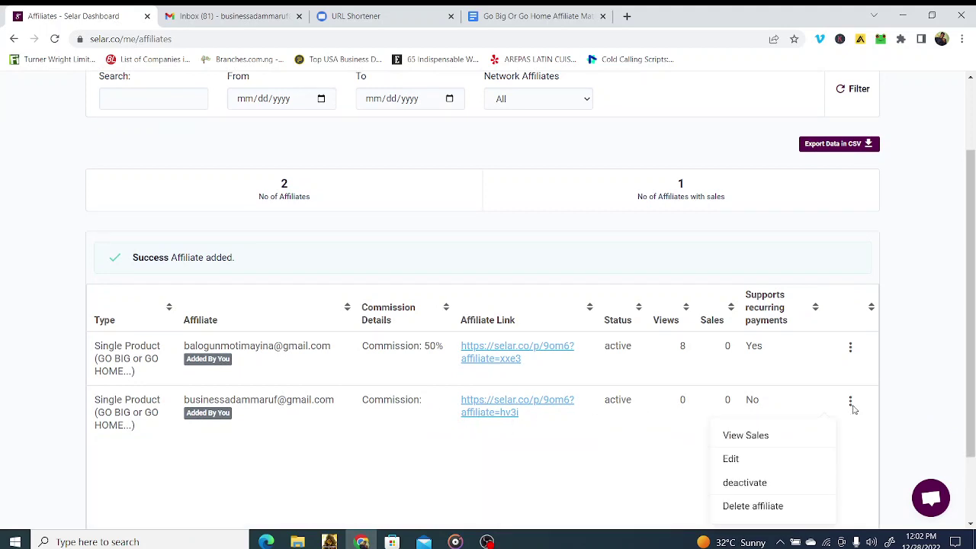
left_click(746, 462)
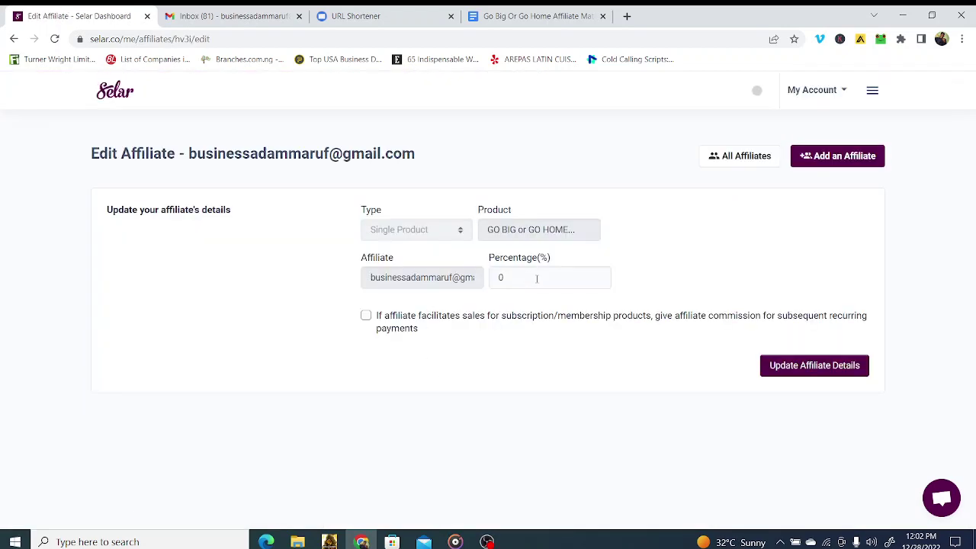
left_click(538, 278)
key("BackSpace")
type("50")
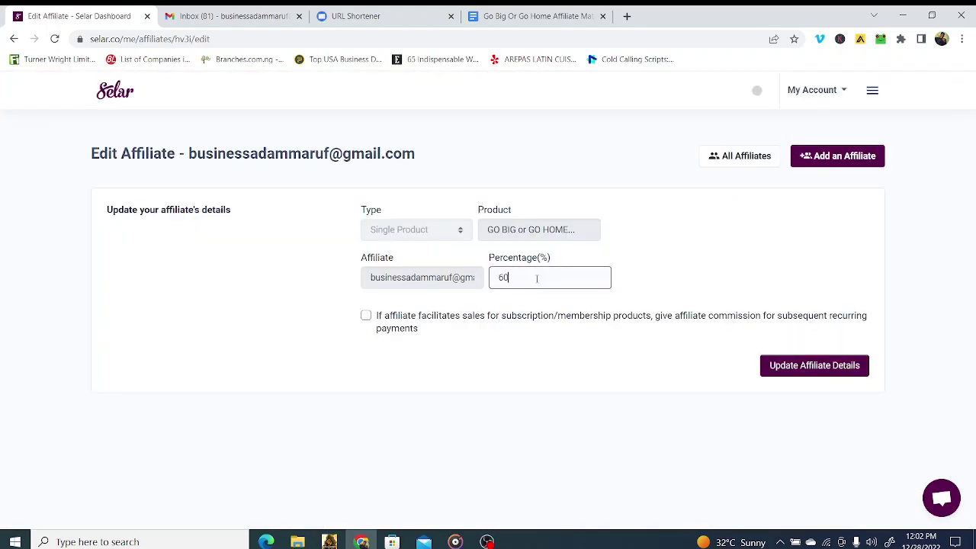
key("BackSpace")
key("BackSpace")
type("50")
left_click(367, 320)
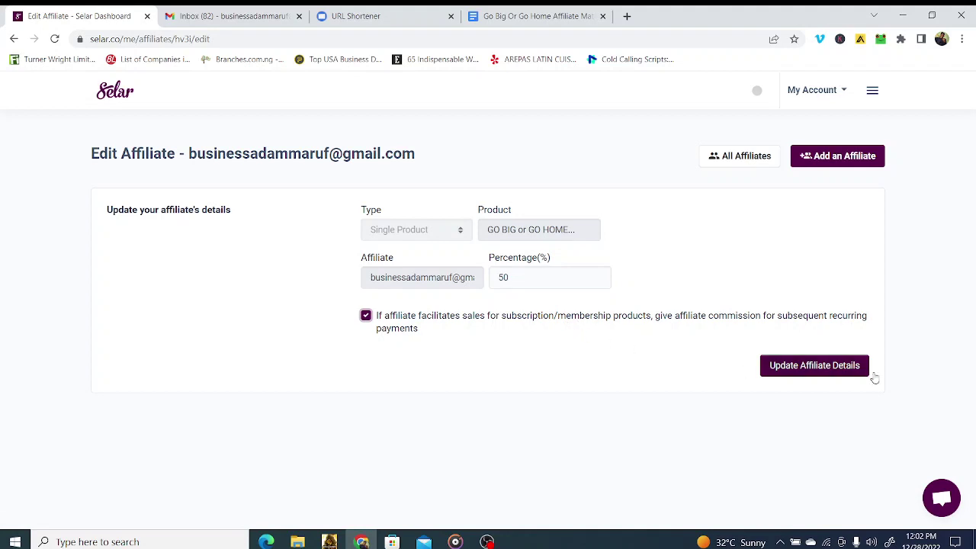
left_click(824, 368)
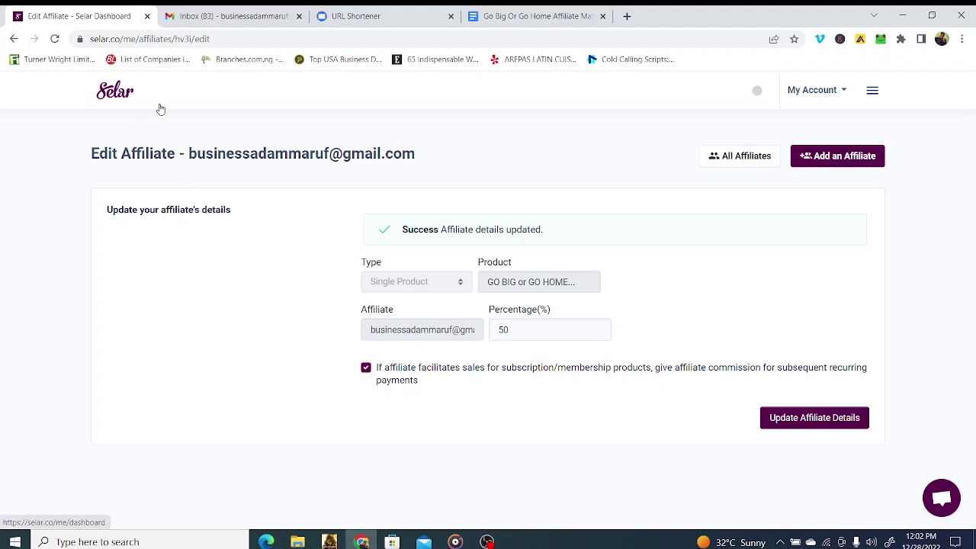
Step: Read the 'Your Affiliate Details have been Updated' email in Gmail
left_click(218, 14)
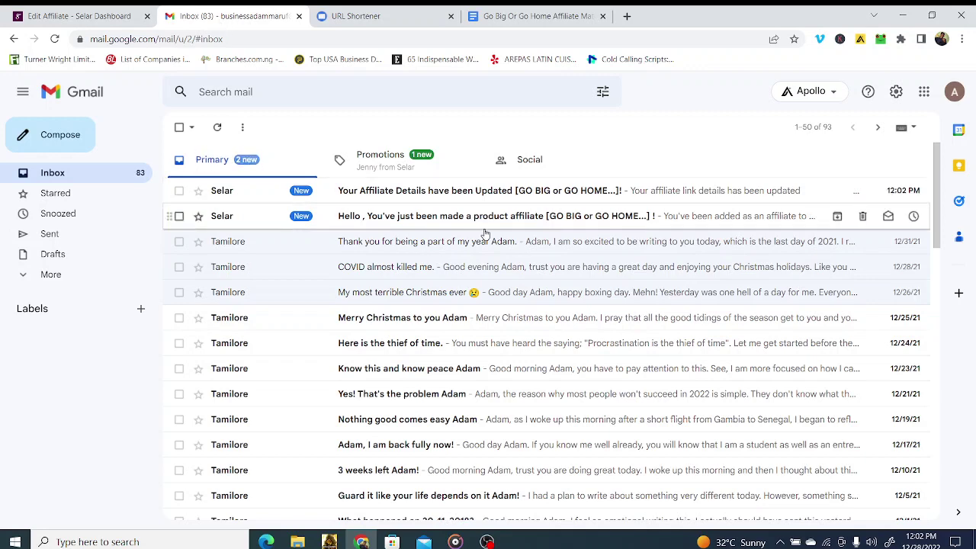
left_click(678, 200)
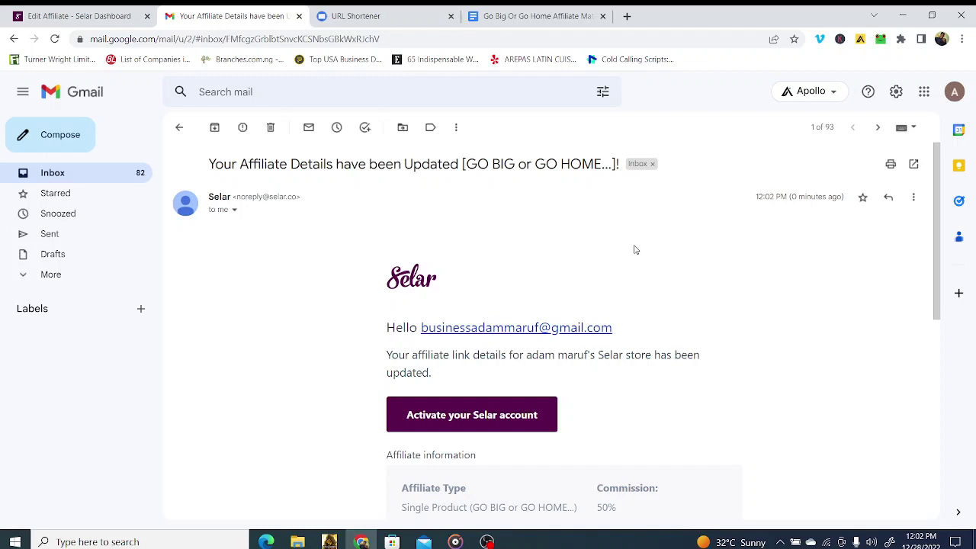
scroll(636, 250, "down", 2)
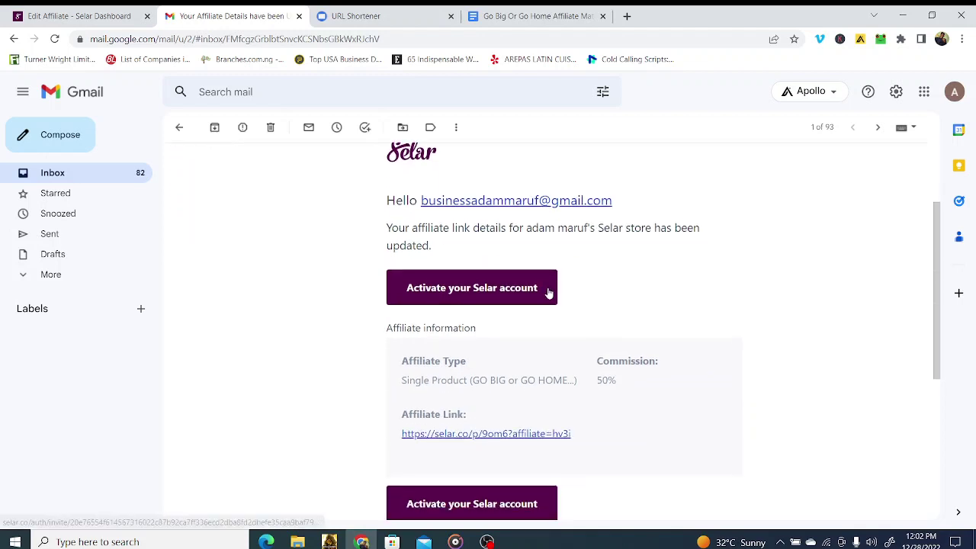
scroll(545, 286, "down", 1)
scroll(543, 285, "up", 1)
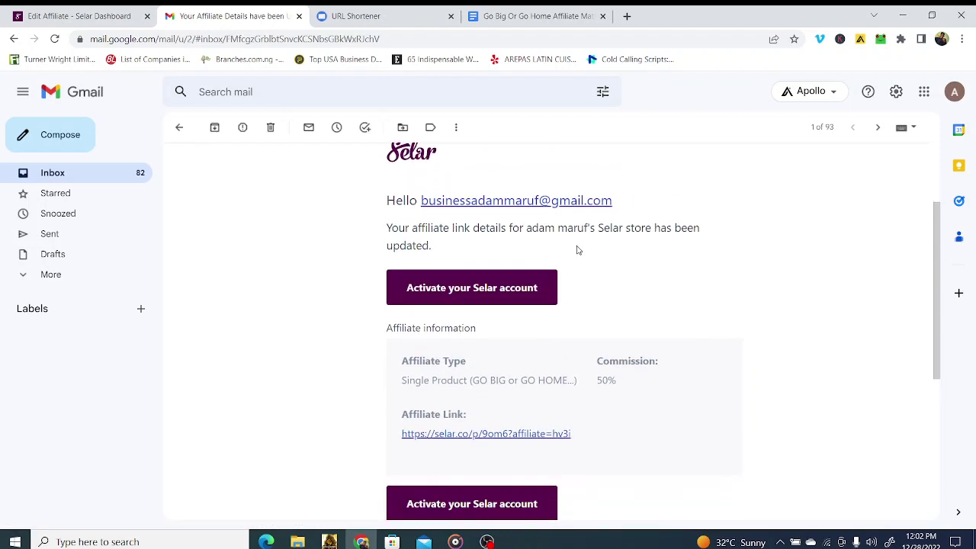
scroll(578, 249, "down", 3)
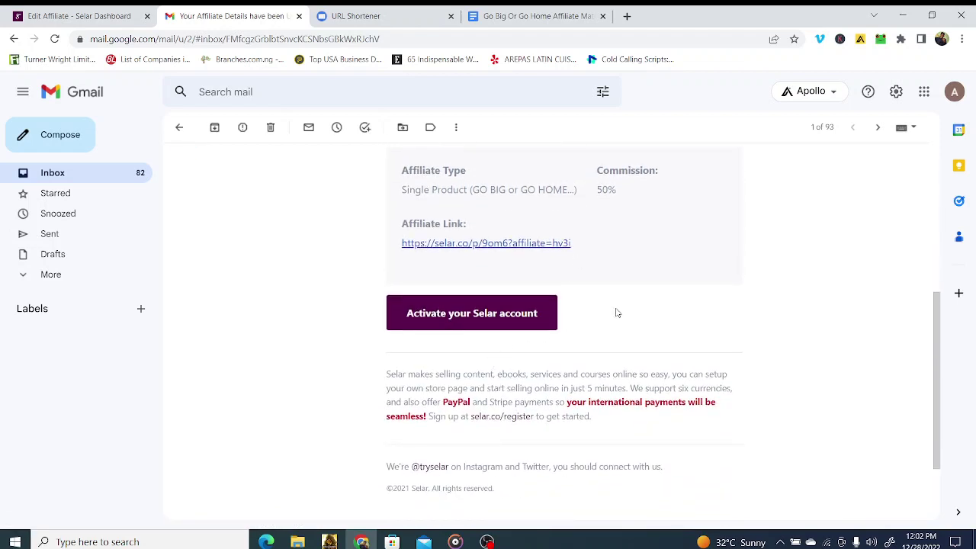
scroll(602, 309, "up", 2)
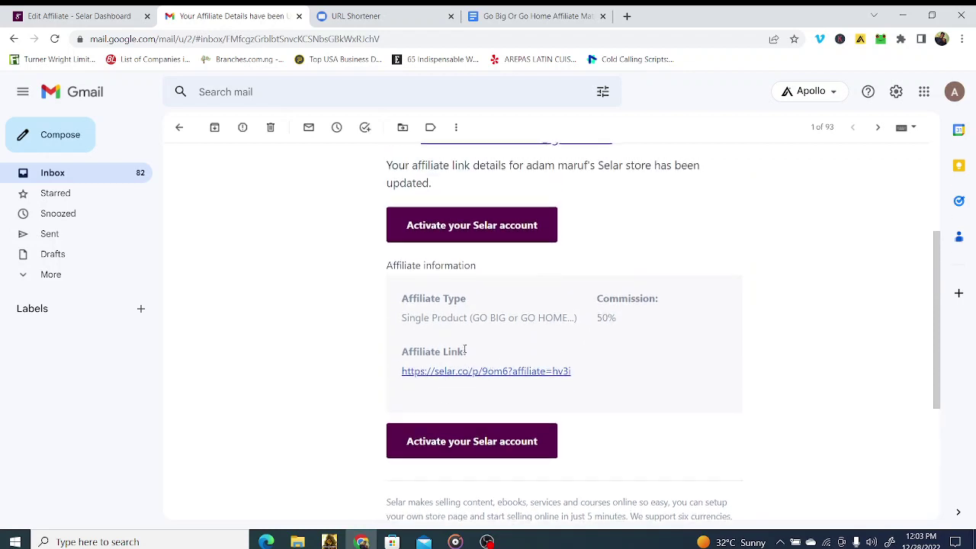
scroll(492, 367, "up", 2)
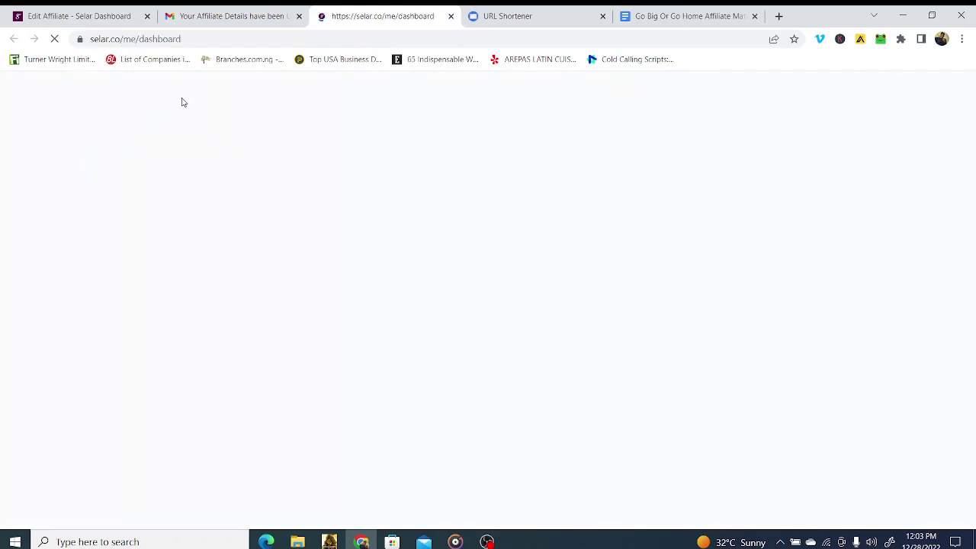
Step: Log out of the Selar account from the account menu
left_click(71, 17)
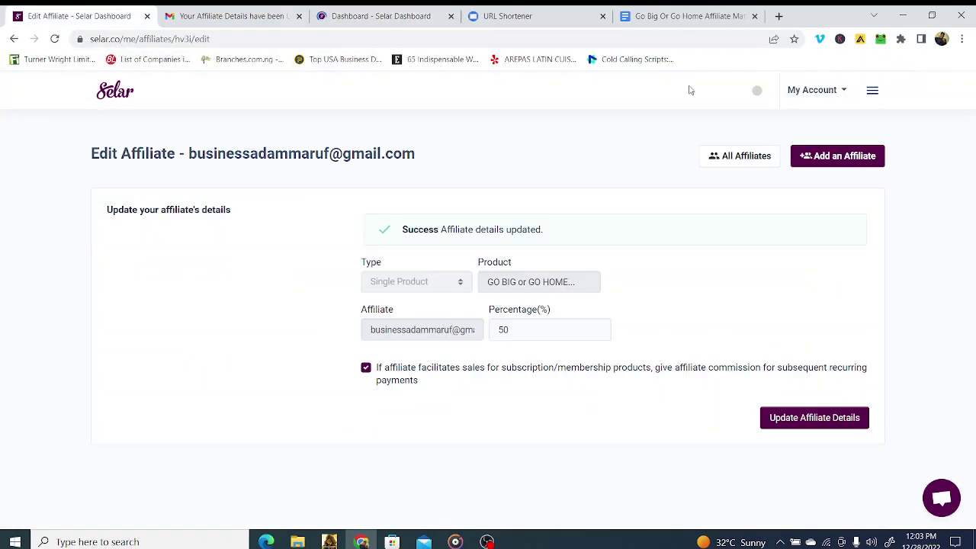
left_click(820, 92)
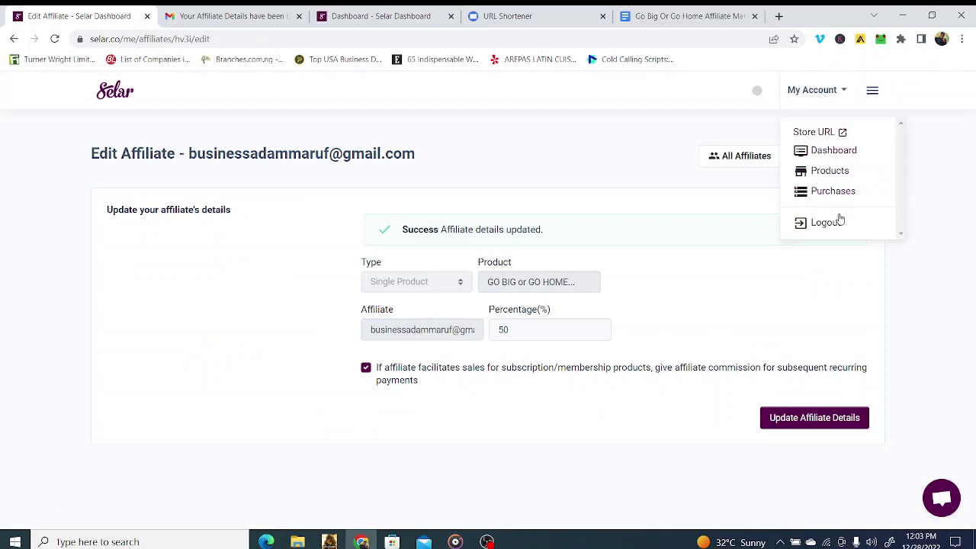
left_click(835, 228)
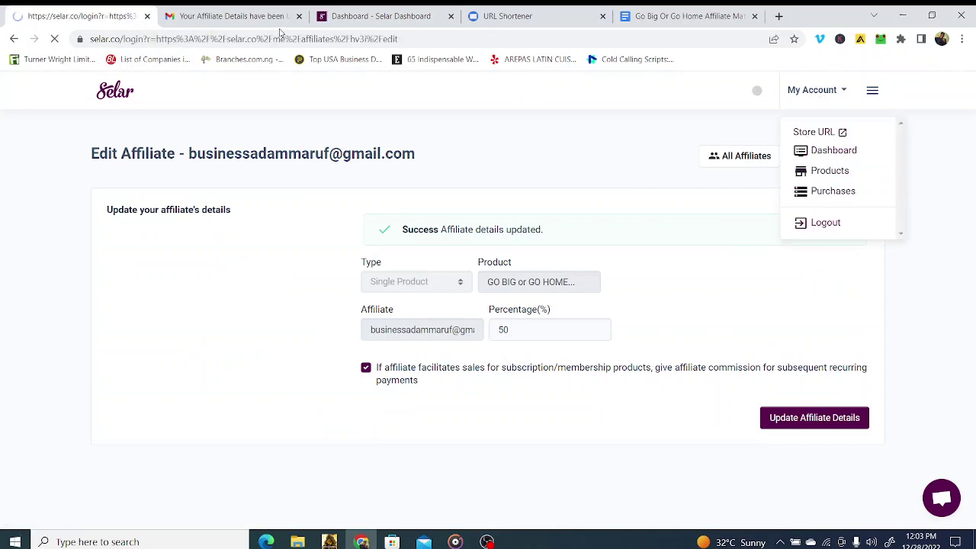
Step: Close the Selar dashboard tab and use the email's 'Activate your Selar account' link
left_click(398, 22)
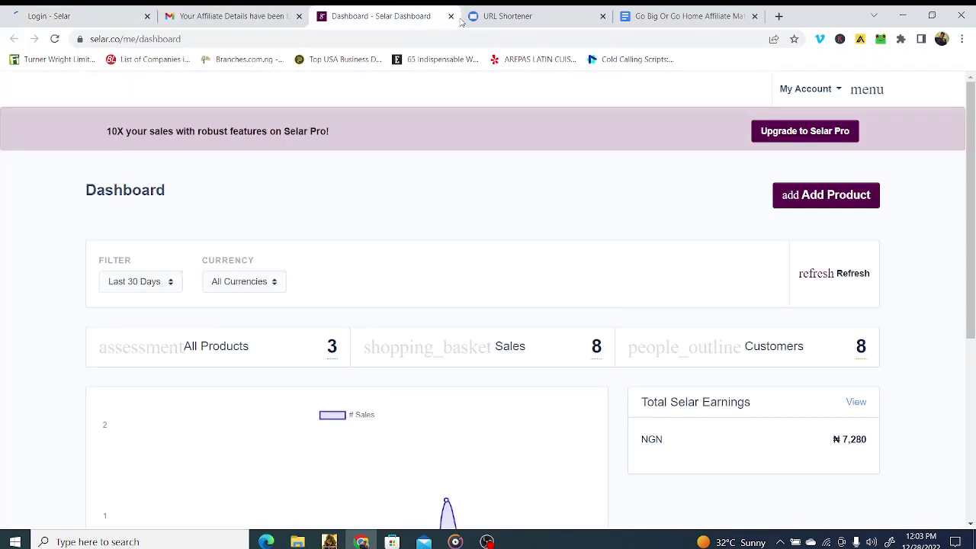
left_click(451, 16)
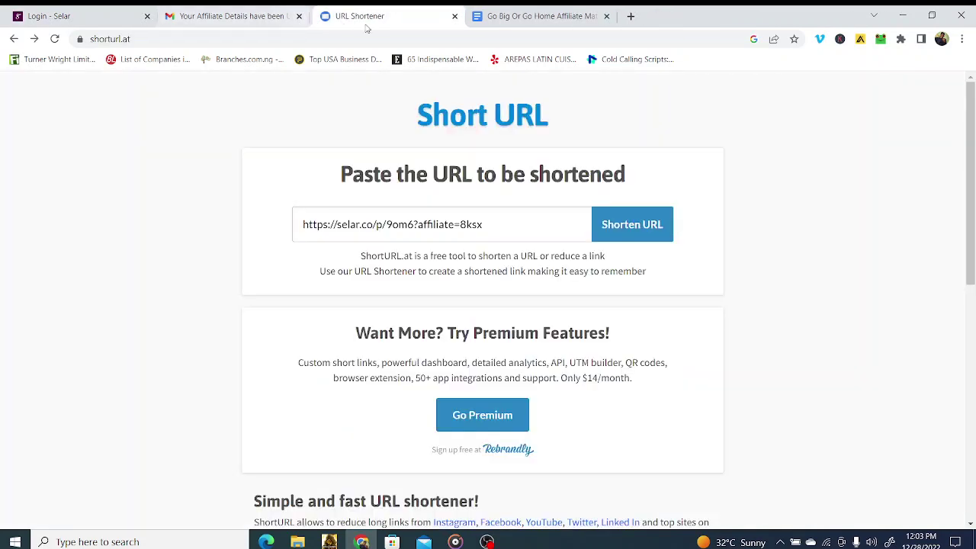
left_click(293, 19)
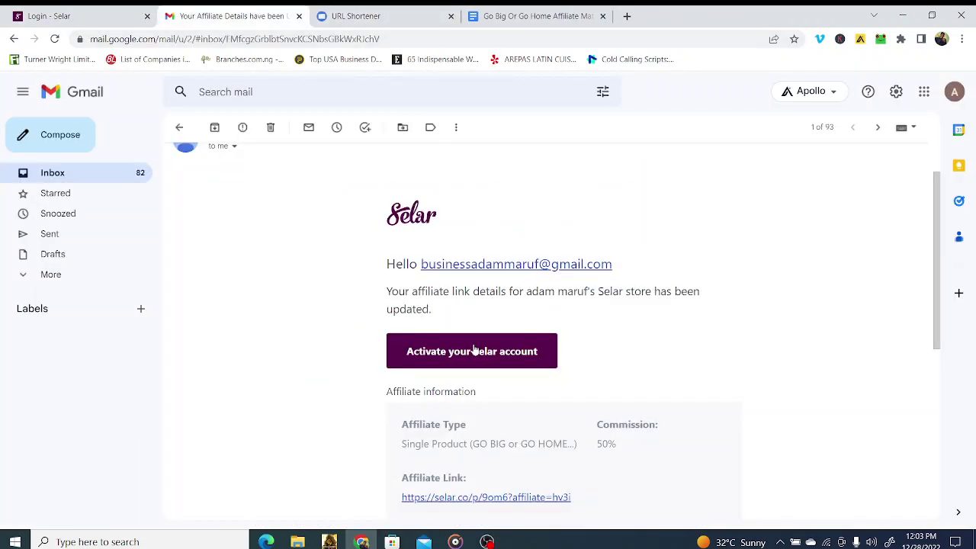
left_click(471, 351)
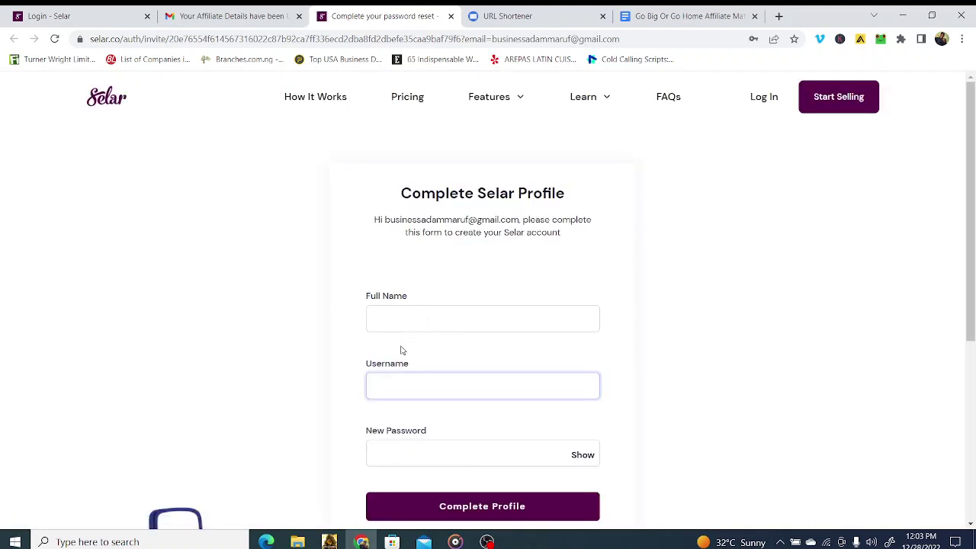
Step: Enter the full name and username on the Complete Selar Profile form
left_click(408, 319)
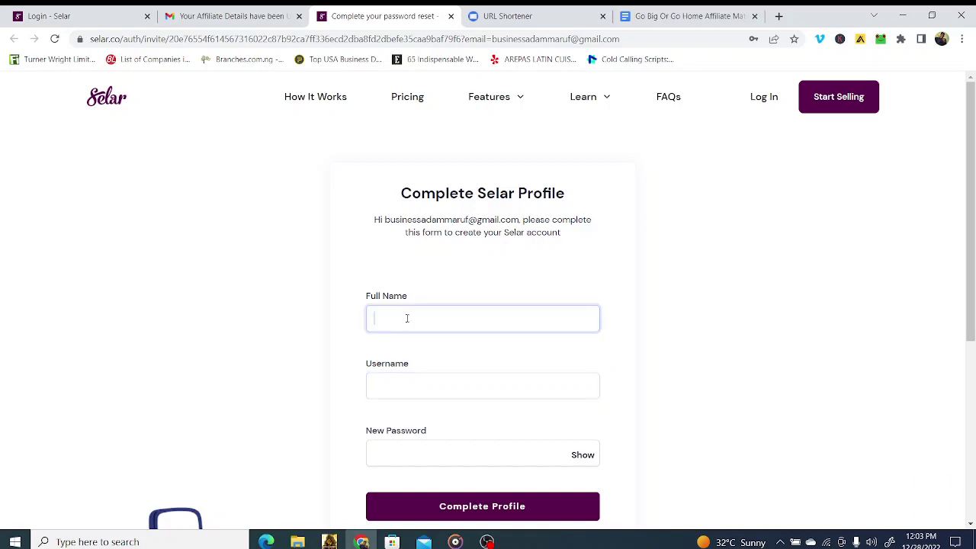
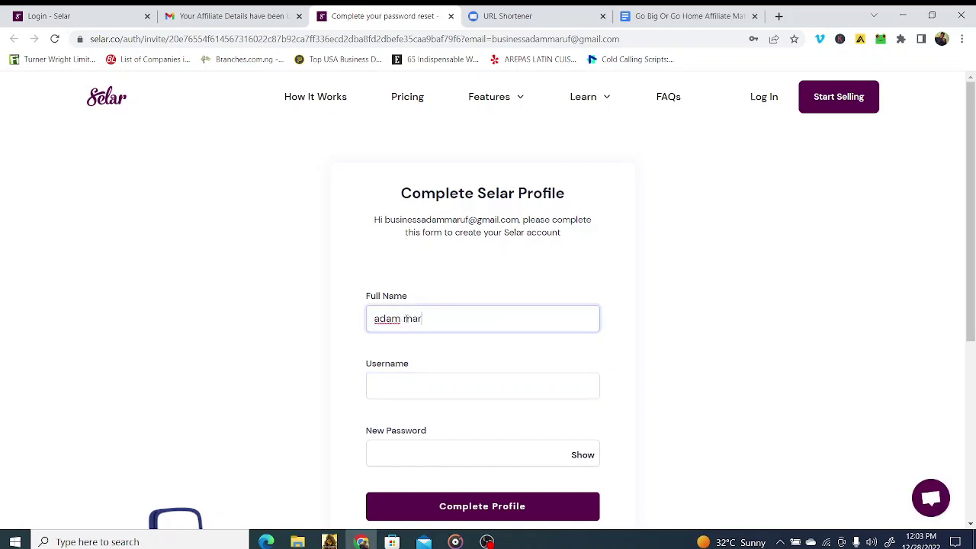
left_click(421, 388)
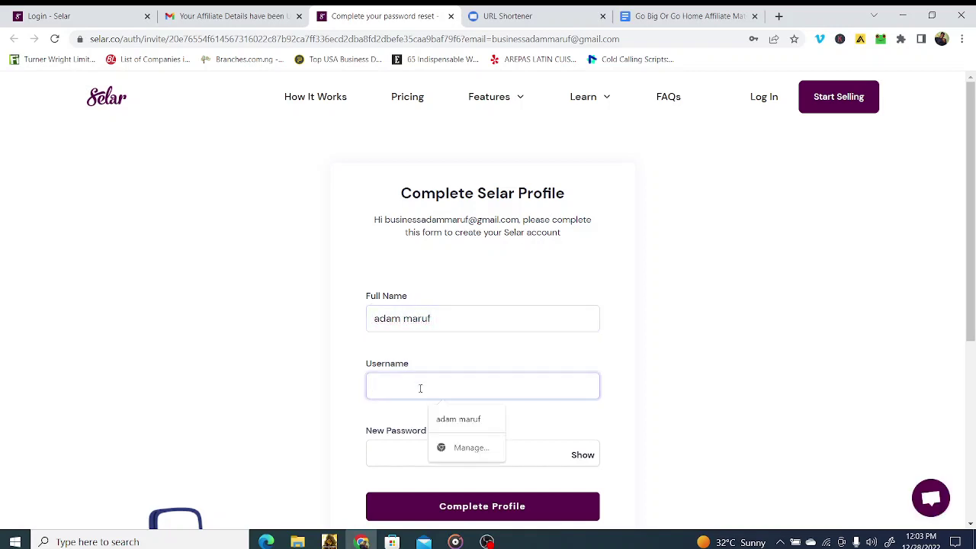
type("b")
key("BackSpace")
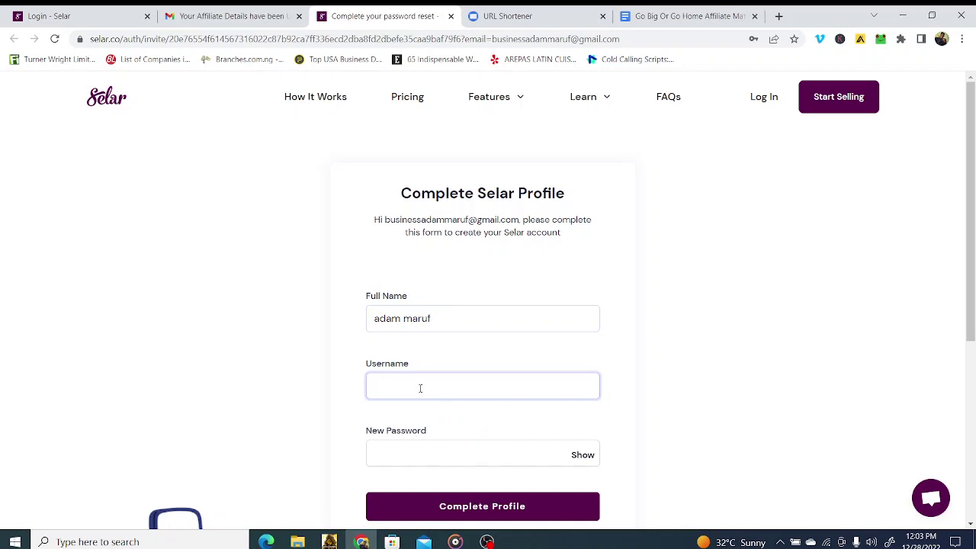
type("ajbaby")
Step: Fill in a saved password, complete the profile, and save the login in Chrome
scroll(420, 388, "down", 1)
left_click(420, 386)
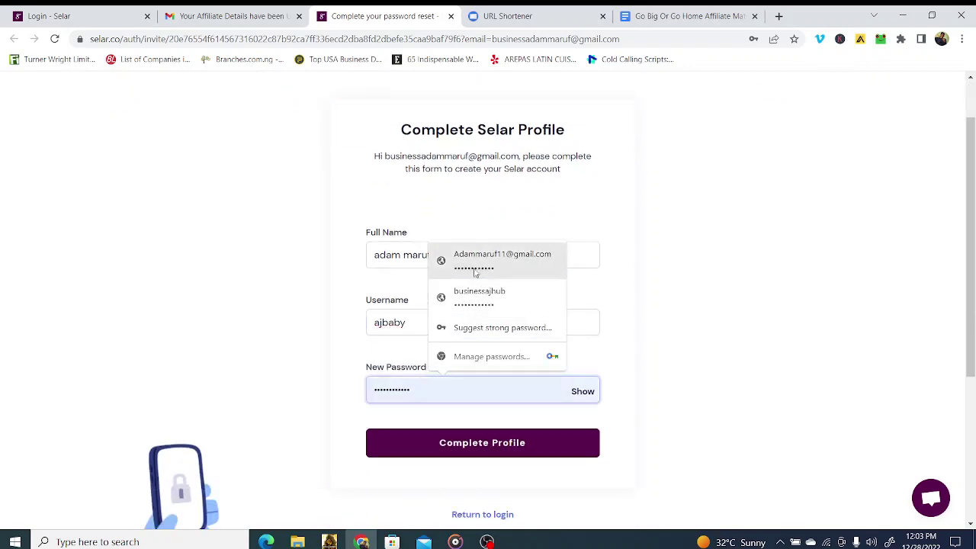
left_click(484, 294)
scroll(449, 411, "down", 1)
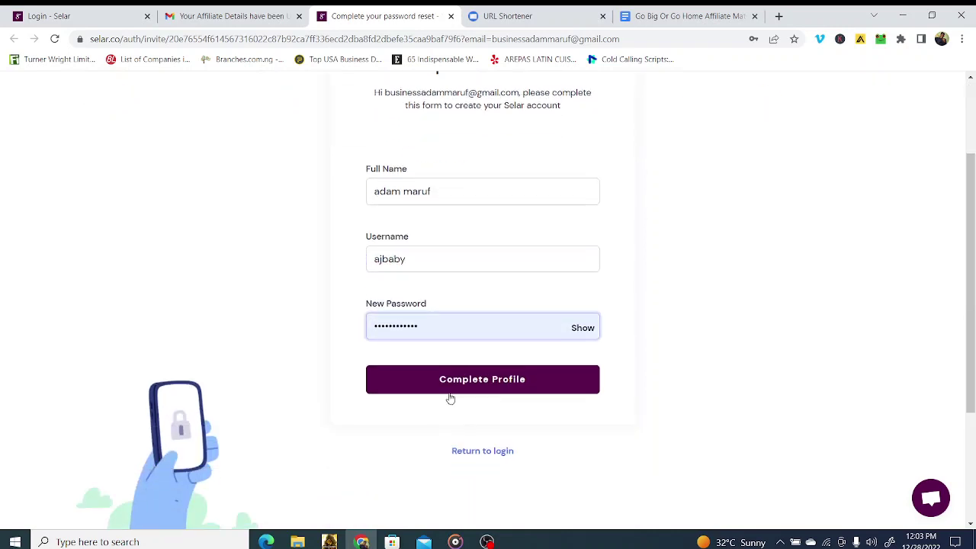
left_click(456, 388)
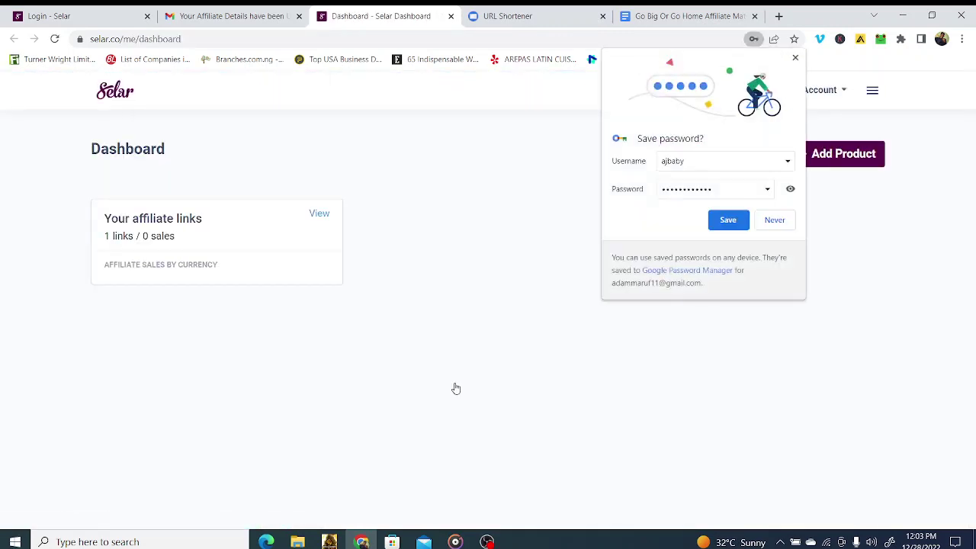
left_click(726, 222)
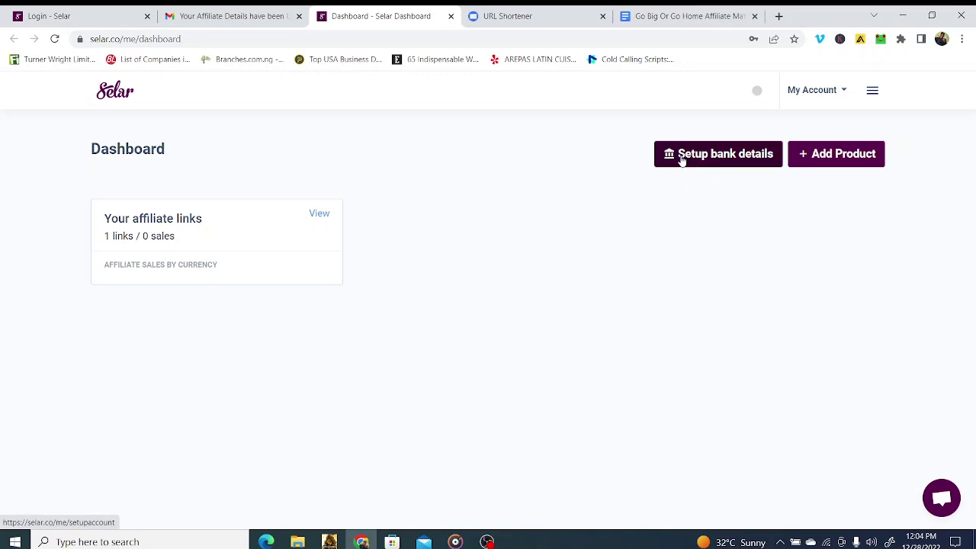
Step: Begin bank details setup and select Guaranty Trust Bank as the bank
left_click(684, 157)
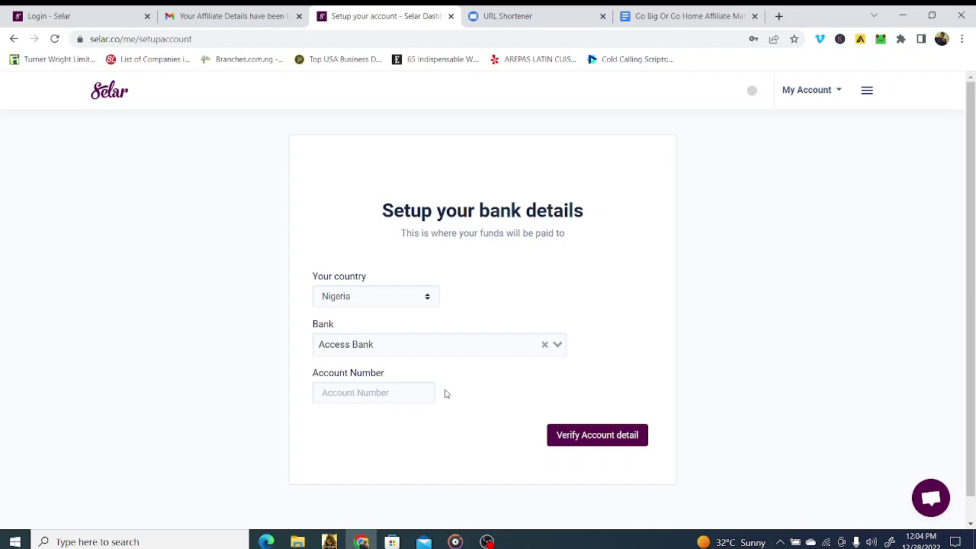
left_click(355, 345)
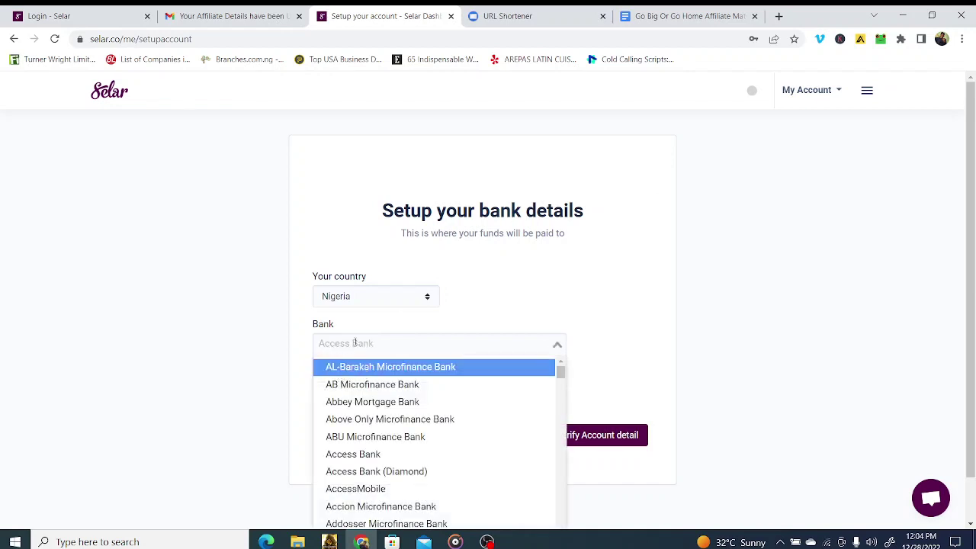
type("f")
key("BackSpace")
type("gua")
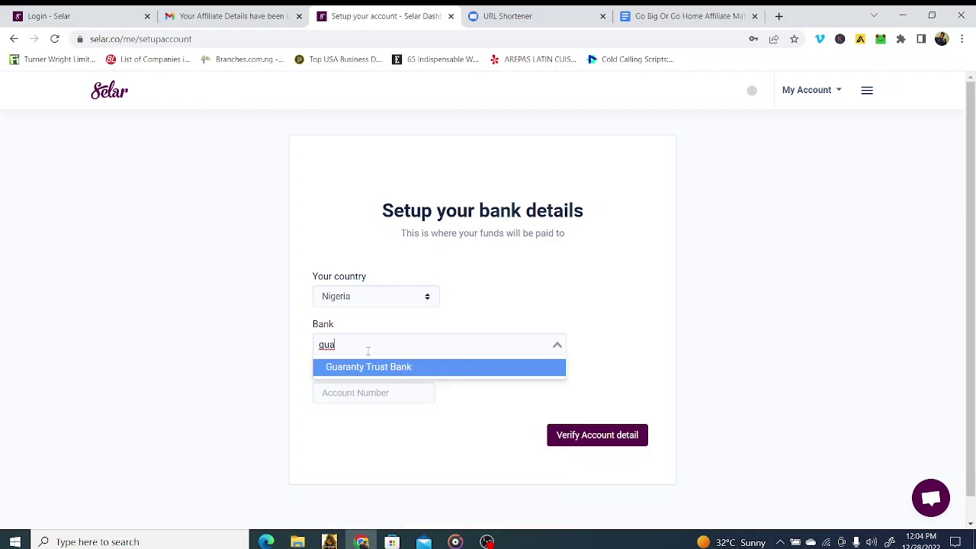
left_click(394, 368)
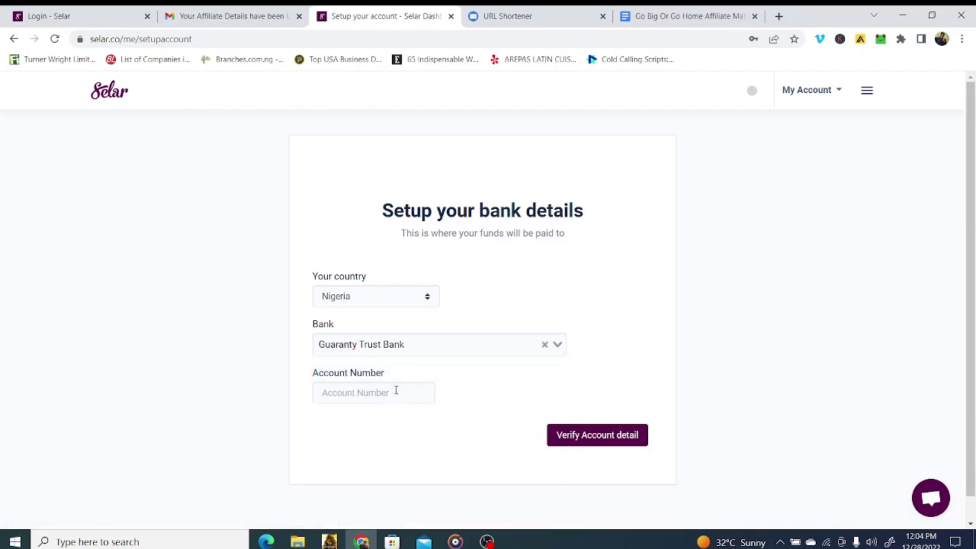
Step: Fill in the saved account number, verify it, and confirm the bank details
left_click(395, 391)
left_click(393, 428)
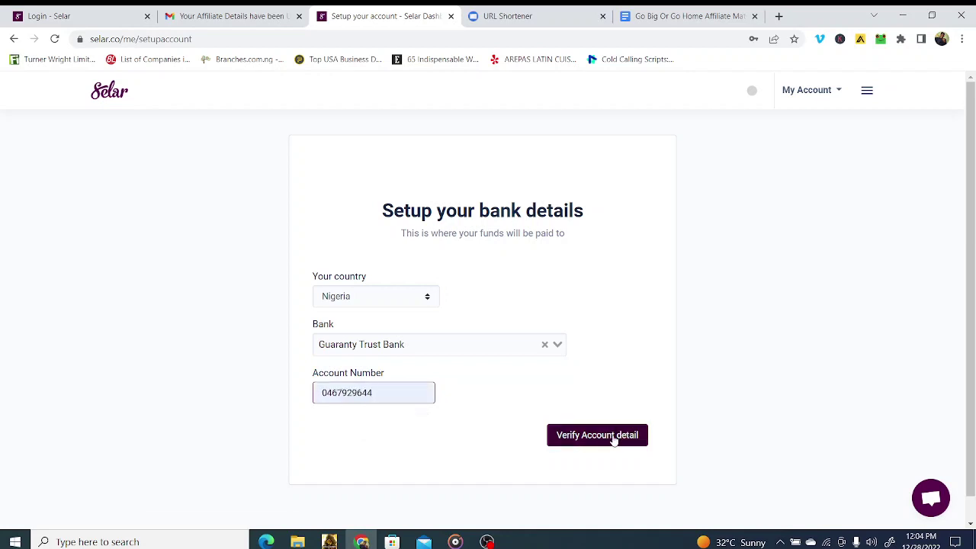
left_click(612, 437)
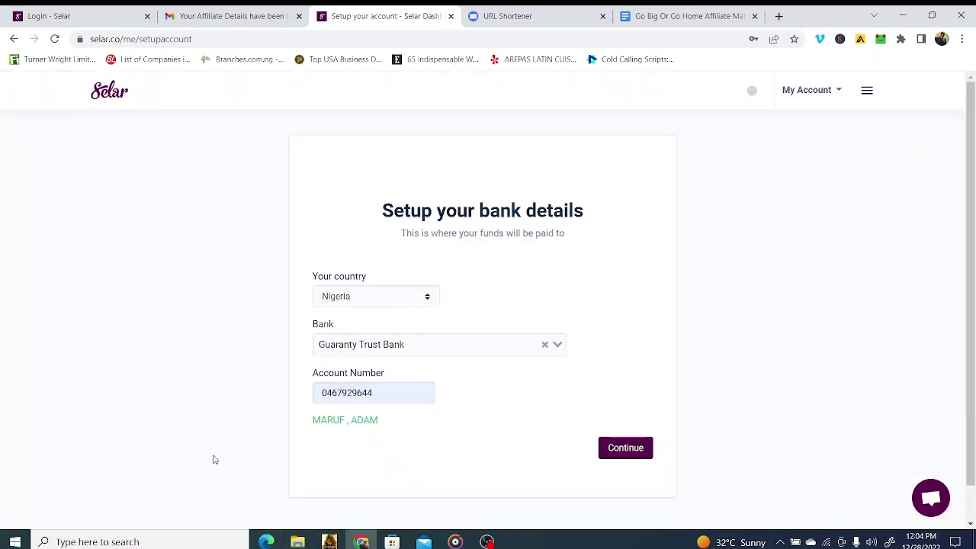
left_click(628, 453)
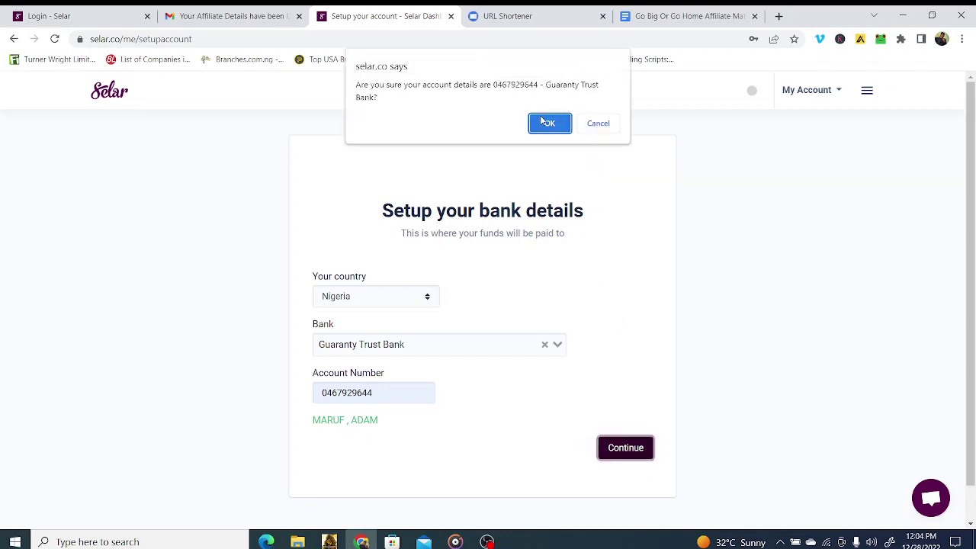
left_click(543, 124)
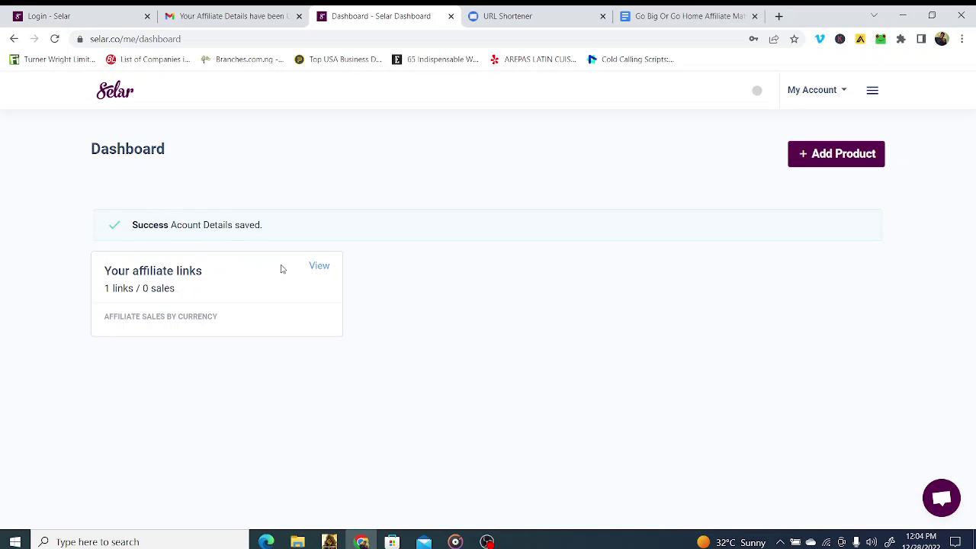
Step: Check the GO BIG or GO HOME affiliate link's sales, then copy its link address
left_click(314, 267)
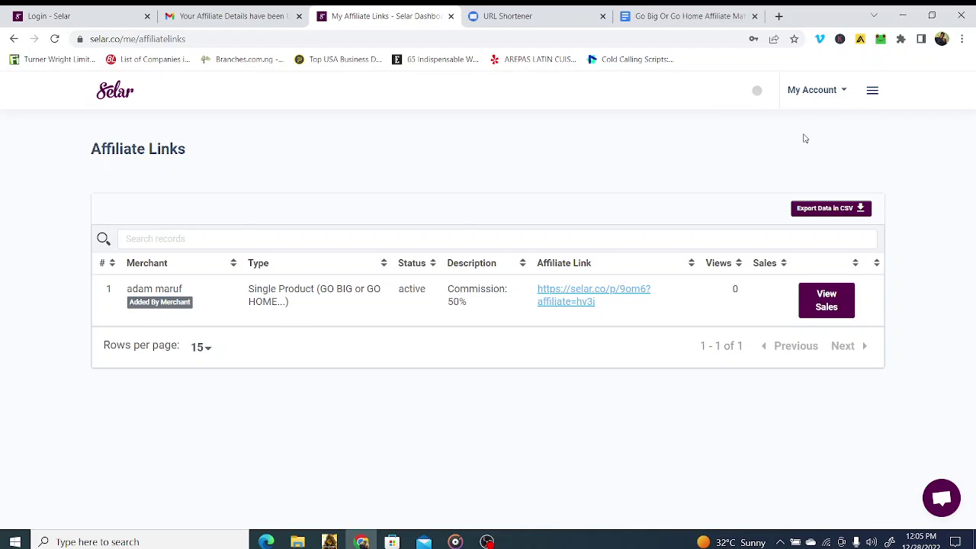
left_click(870, 91)
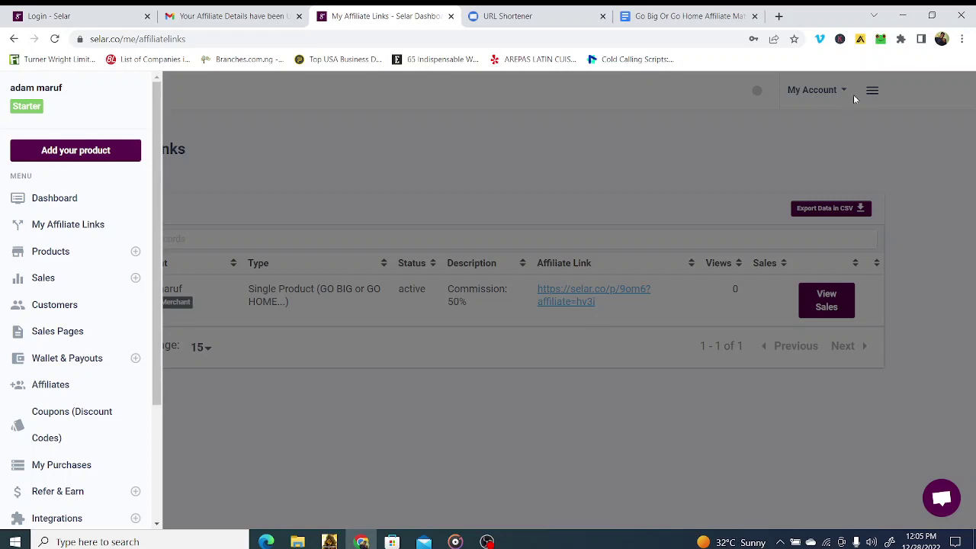
left_click(95, 231)
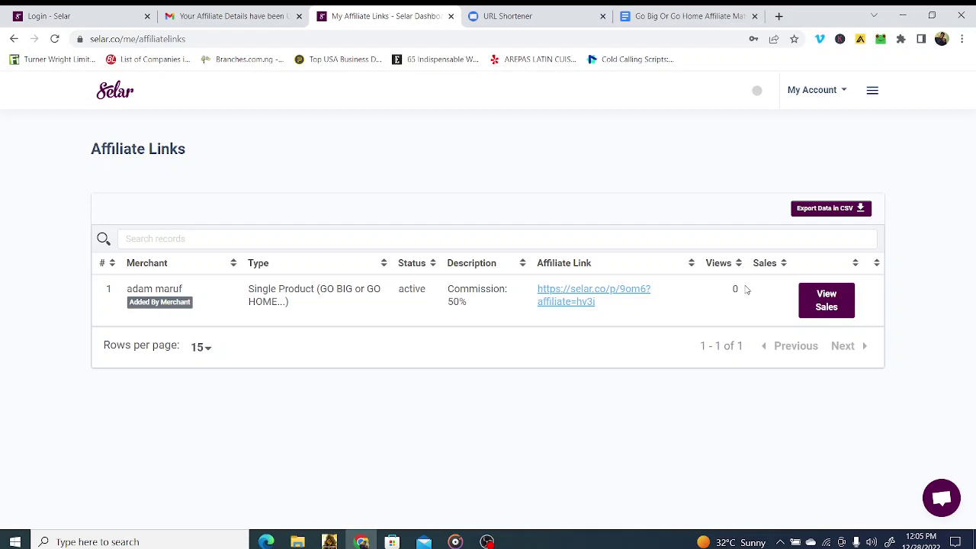
left_click(842, 310)
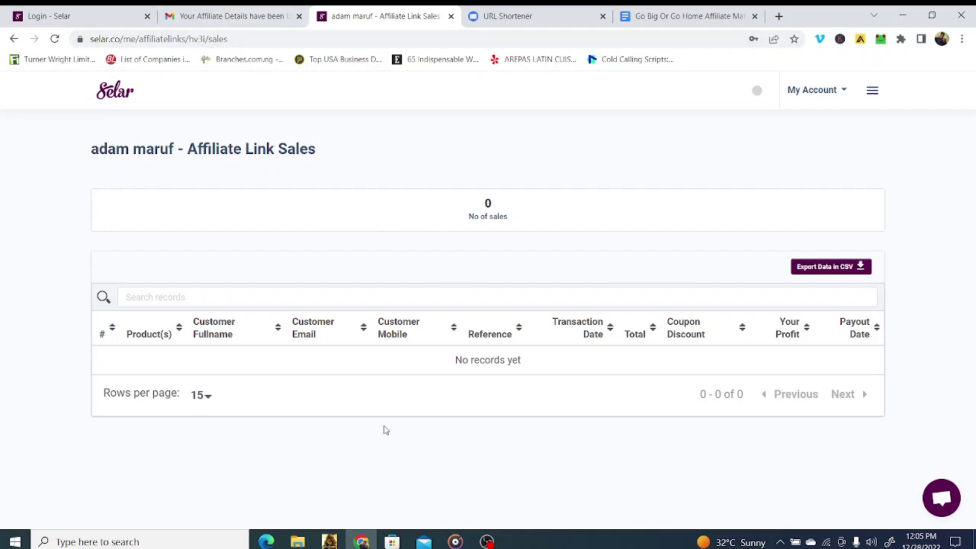
key("alt+Left")
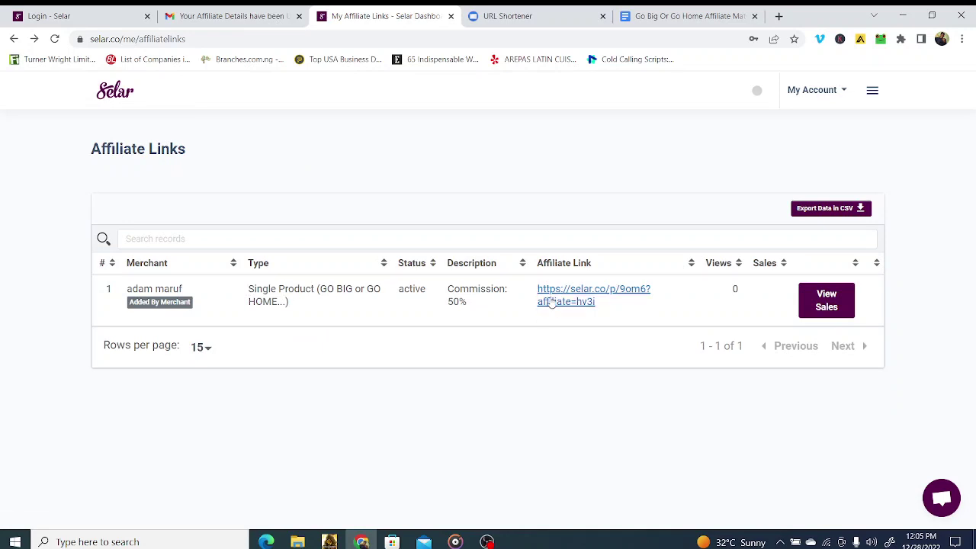
right_click(551, 303)
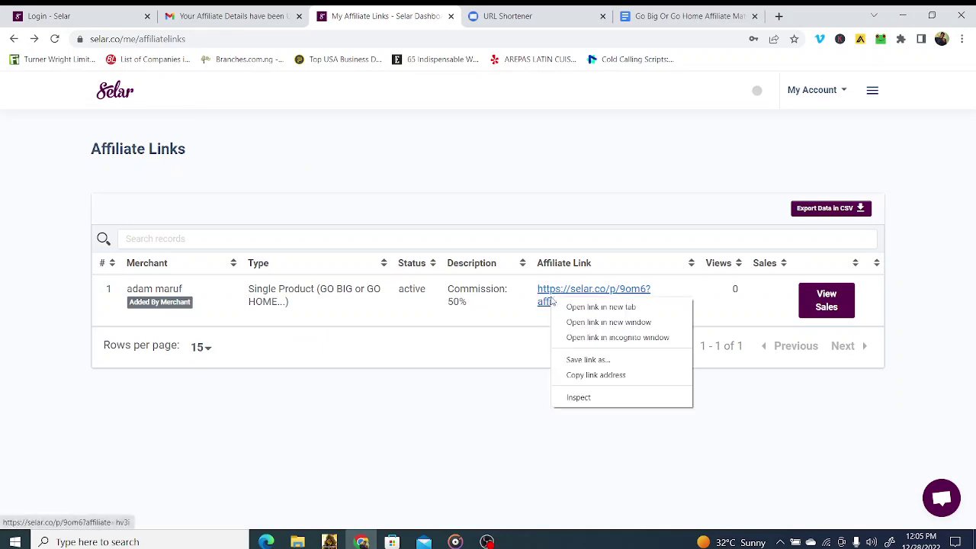
left_click(593, 376)
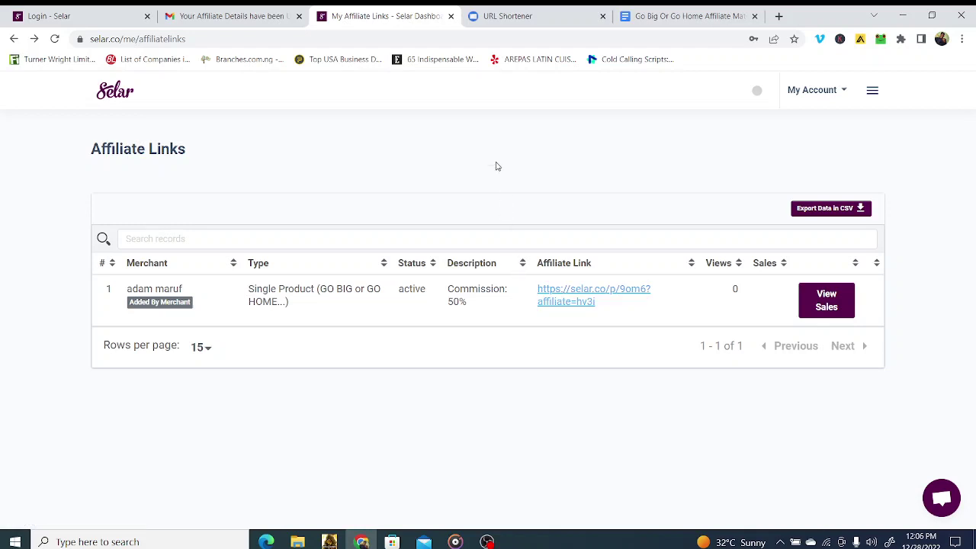
left_click(499, 23)
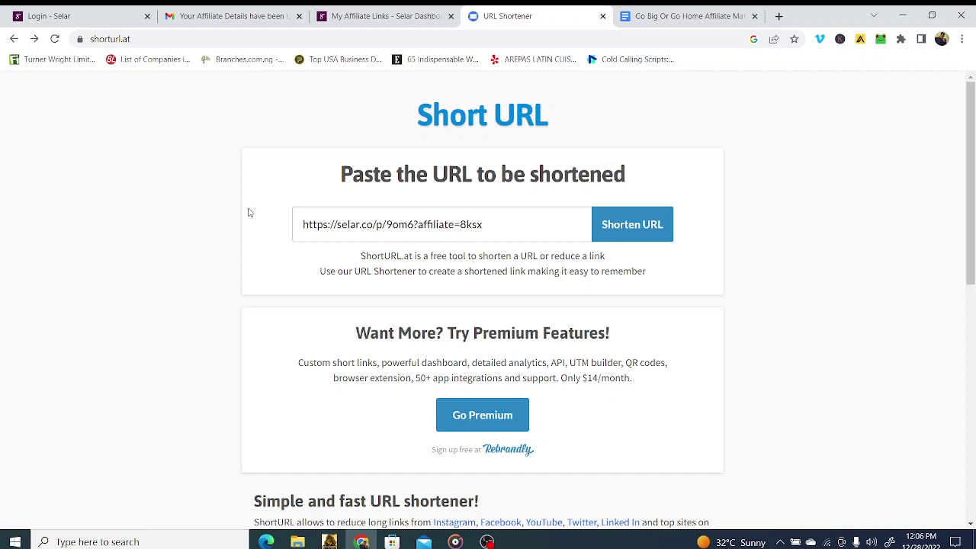
left_click_drag(506, 225, 294, 239)
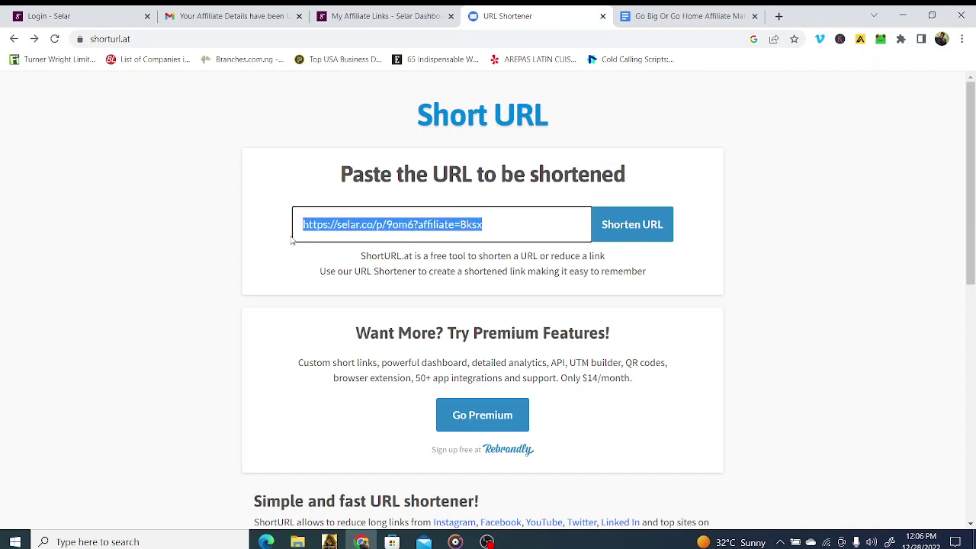
right_click(323, 228)
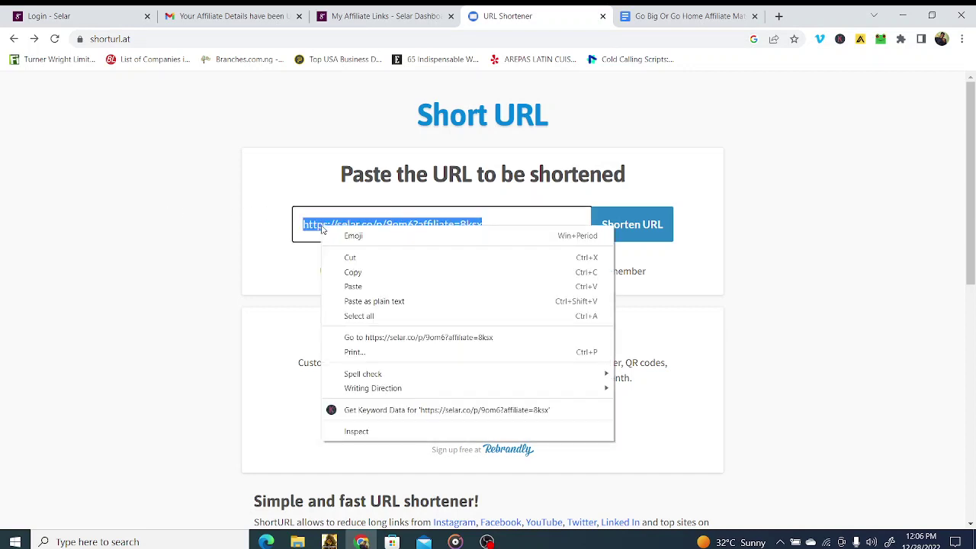
left_click(363, 286)
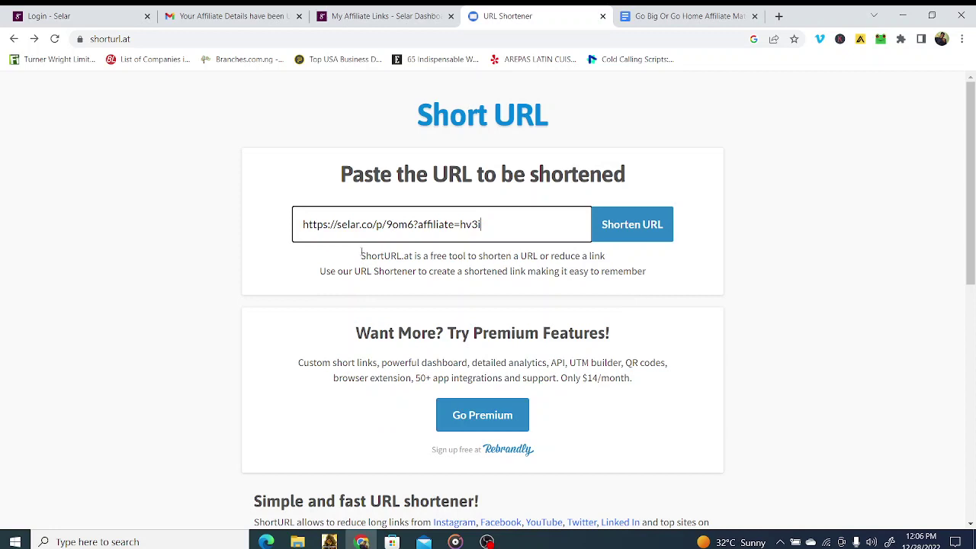
left_click(634, 225)
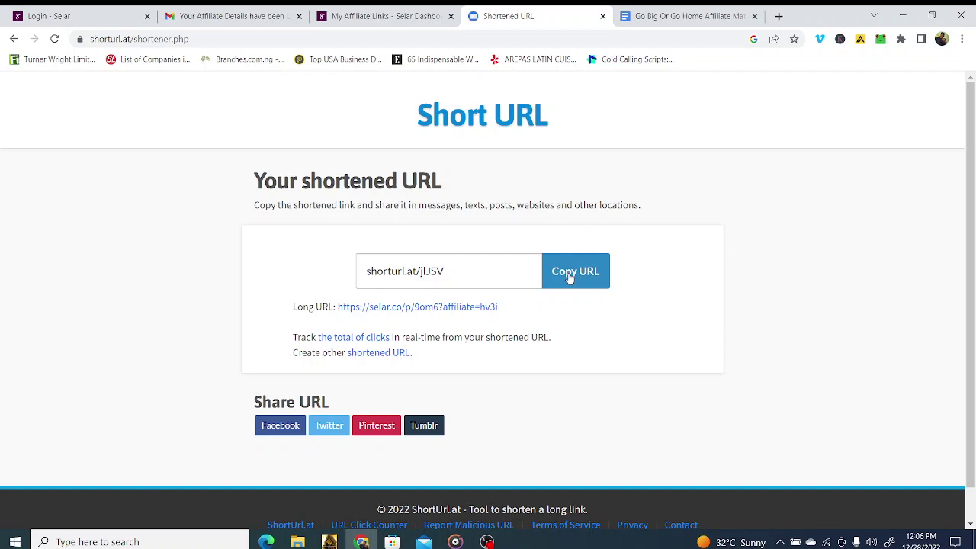
left_click(569, 277)
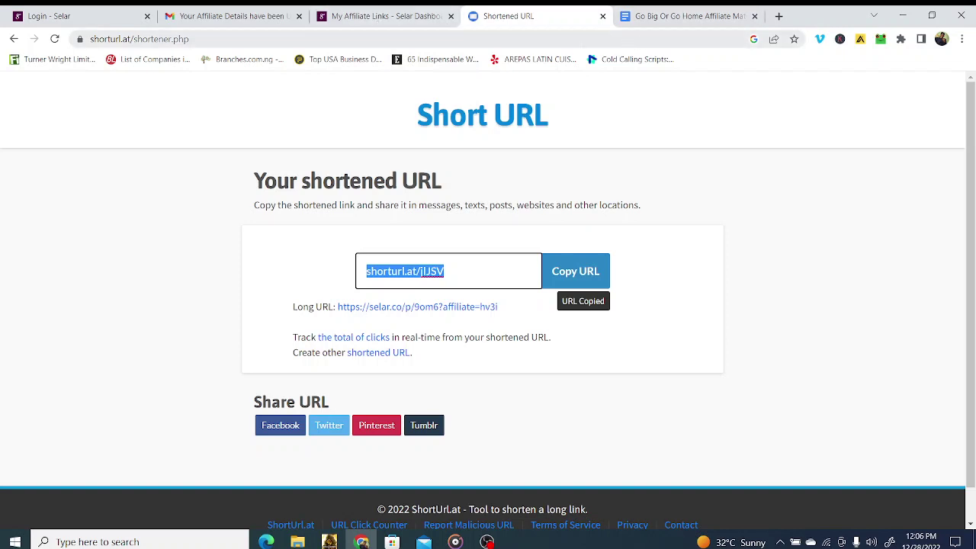
left_click(513, 200)
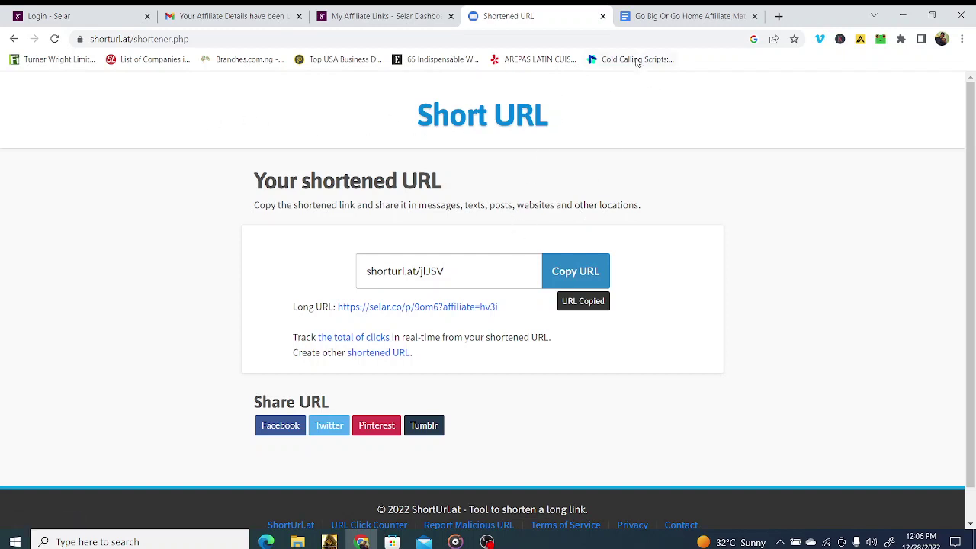
Step: Preview the Short Copies and Abandoned cart documents linked in the Affiliate Materials doc
left_click(643, 16)
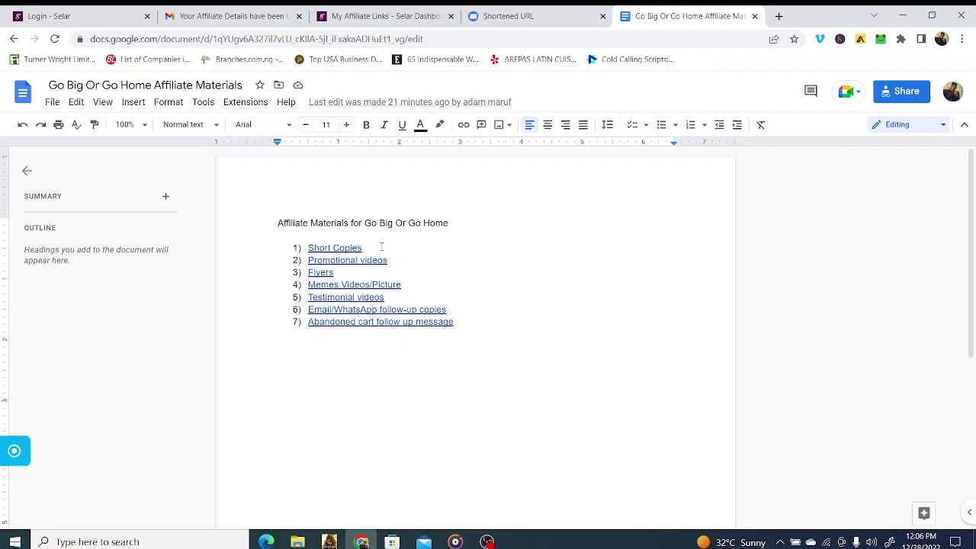
left_click(340, 245)
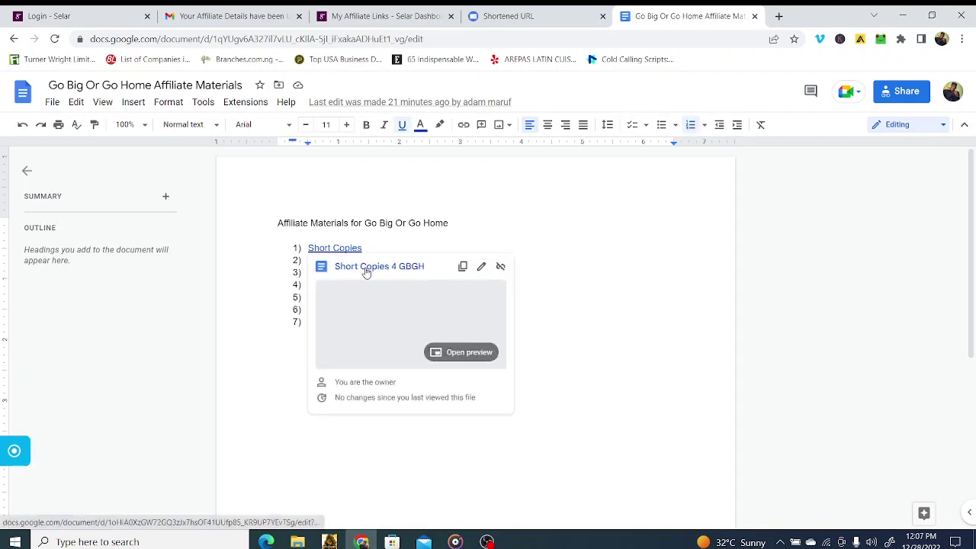
left_click(449, 353)
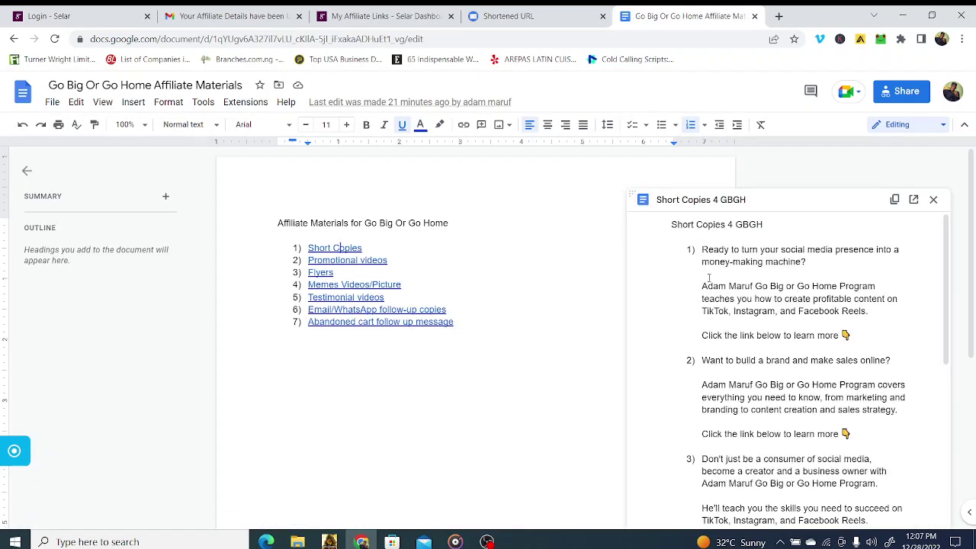
scroll(709, 277, "down", 5)
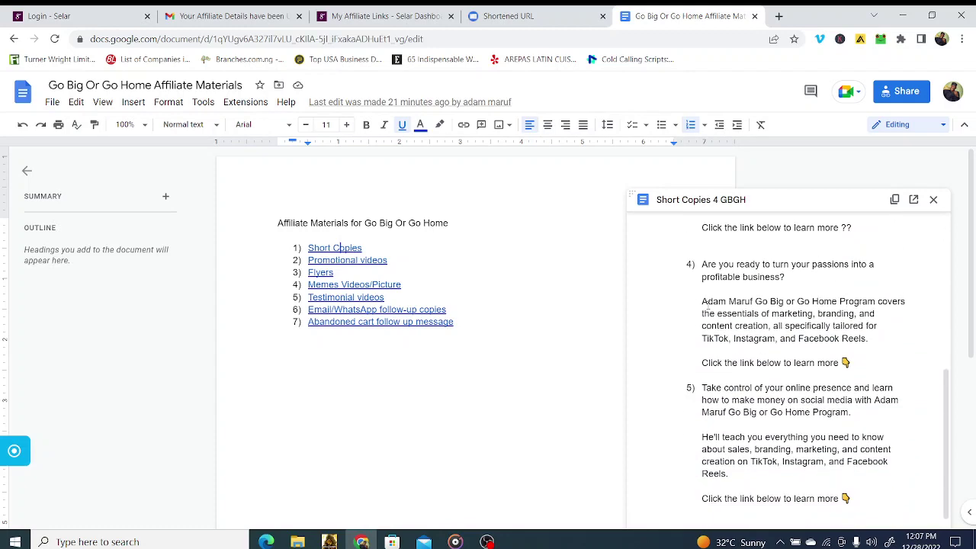
scroll(707, 309, "down", 1)
scroll(721, 343, "up", 5)
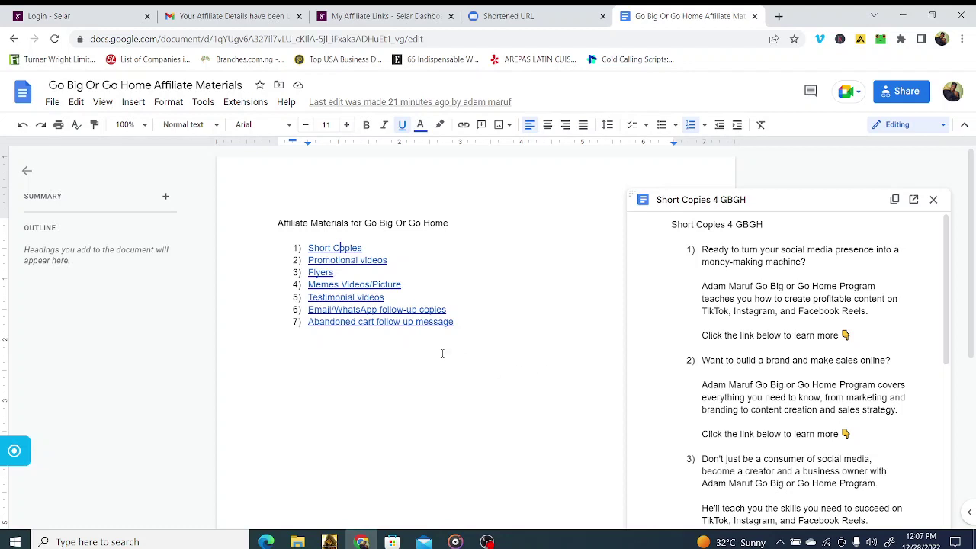
left_click(414, 322)
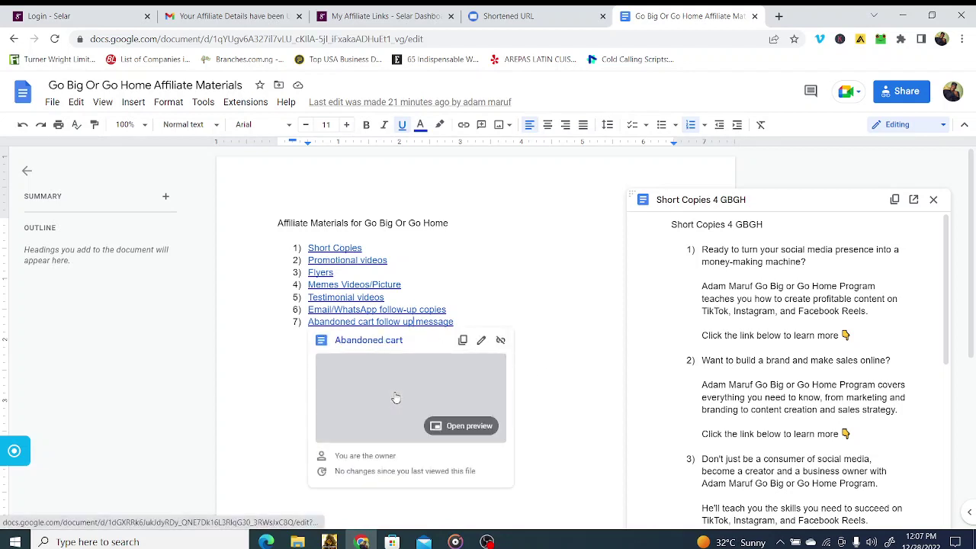
left_click(396, 398)
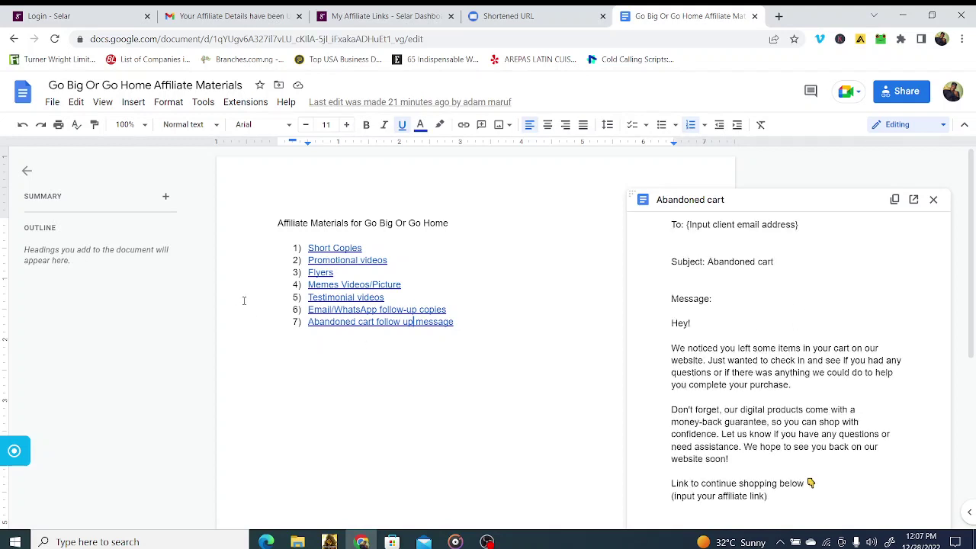
Step: Open and close the SBMC Video promotion and Image sbmc Drive folders
left_click(360, 260)
mouse_move(365, 281)
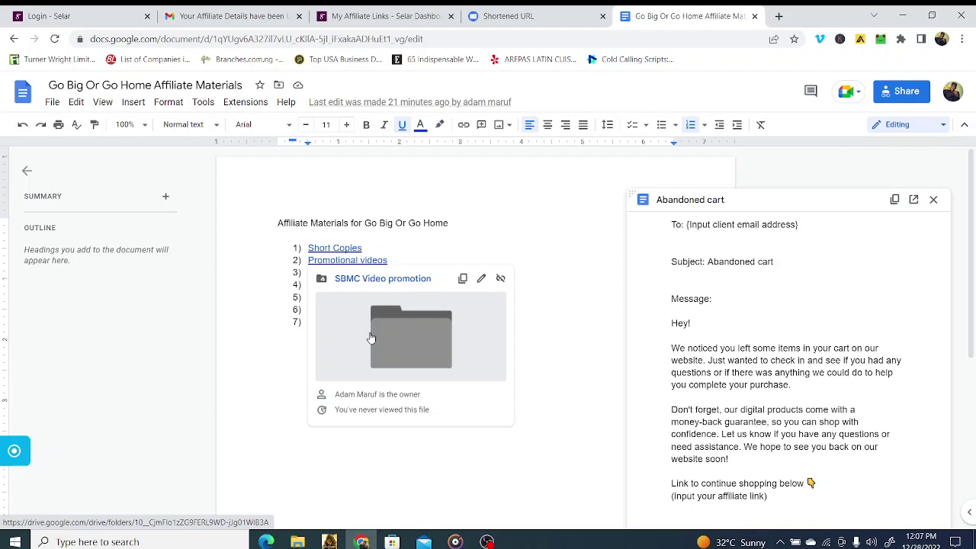
left_click(371, 338)
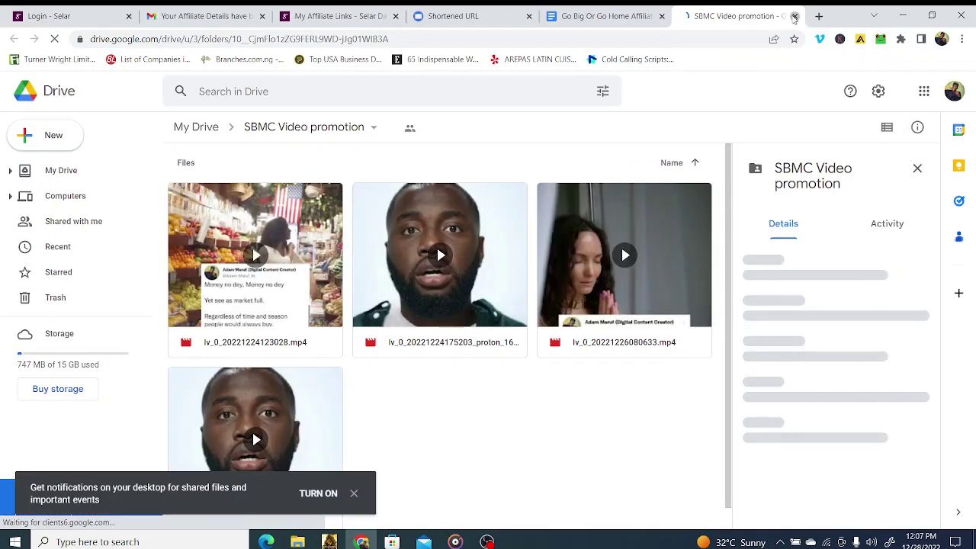
left_click(795, 16)
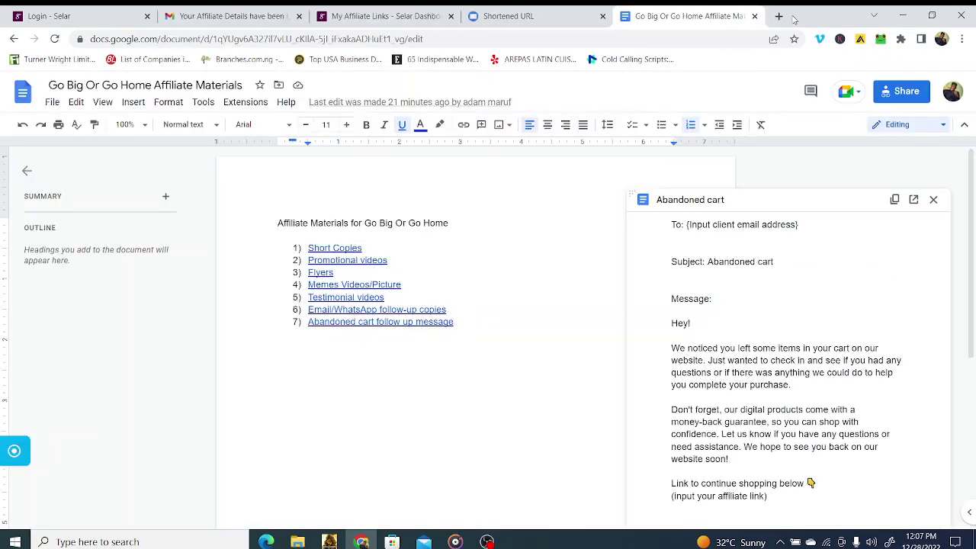
left_click(312, 273)
left_click(373, 292)
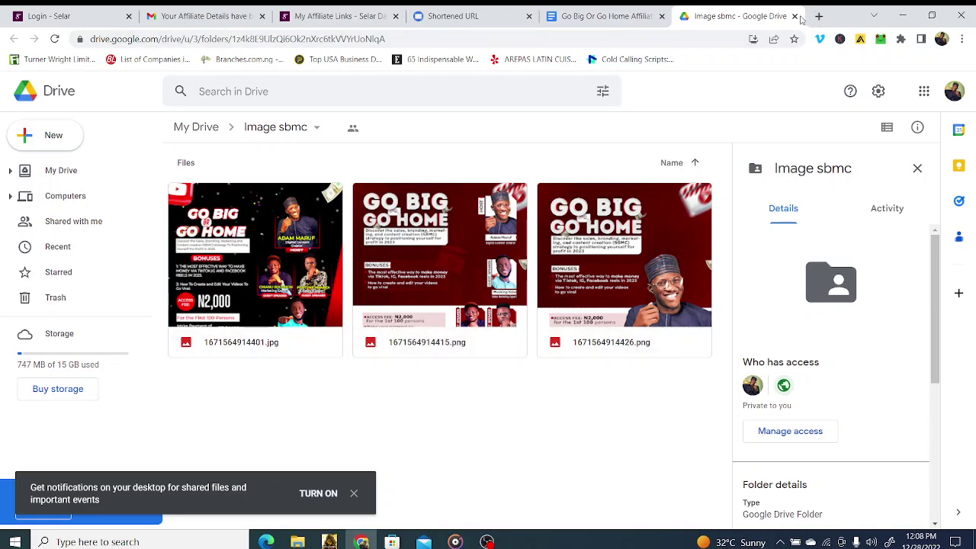
left_click(794, 16)
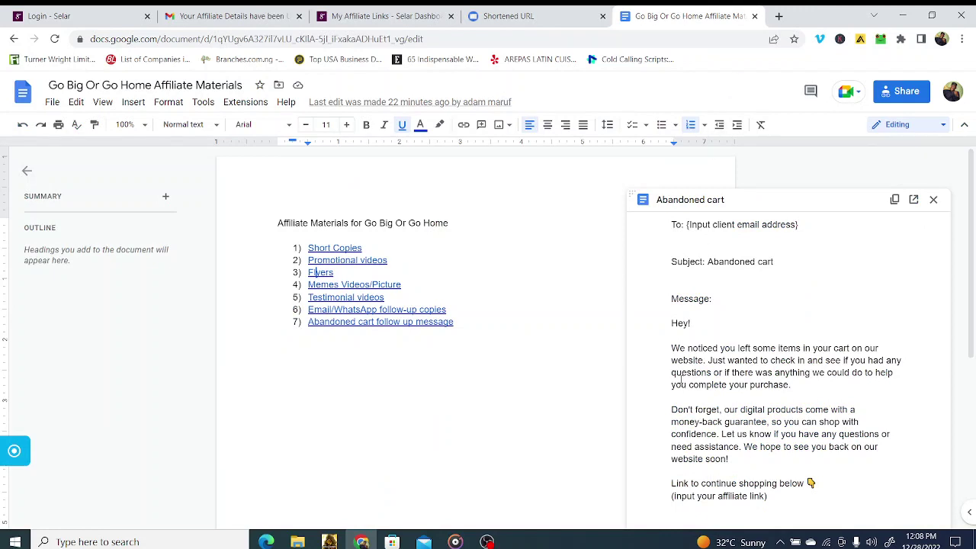
Step: Close the Abandoned cart preview, then open and close the SBMC MEMES folder
left_click(532, 379)
left_click(934, 200)
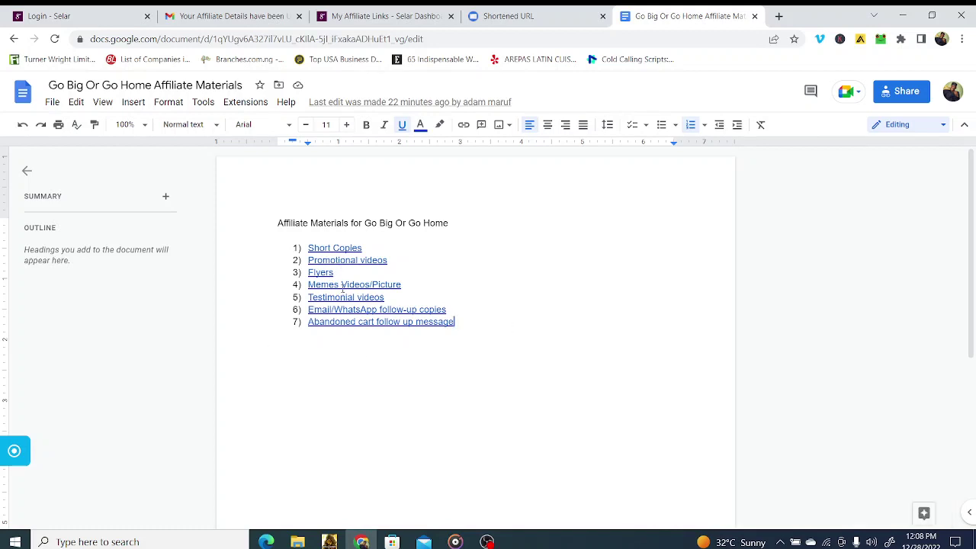
mouse_move(343, 287)
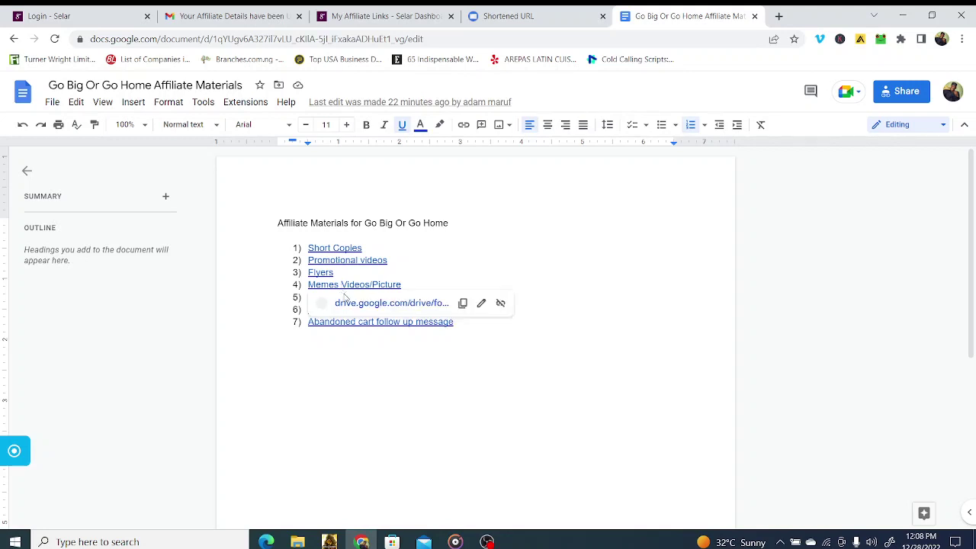
left_click(352, 304)
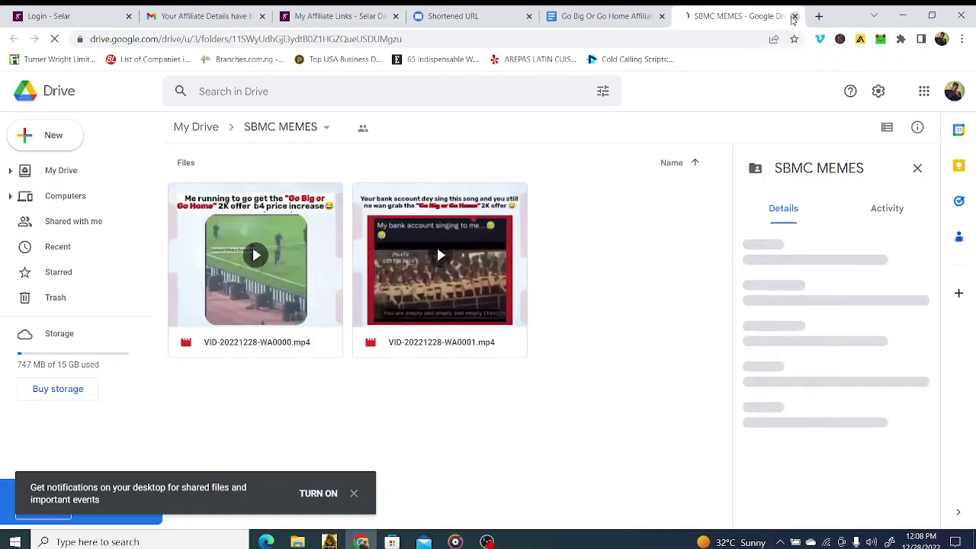
key("ctrl+w")
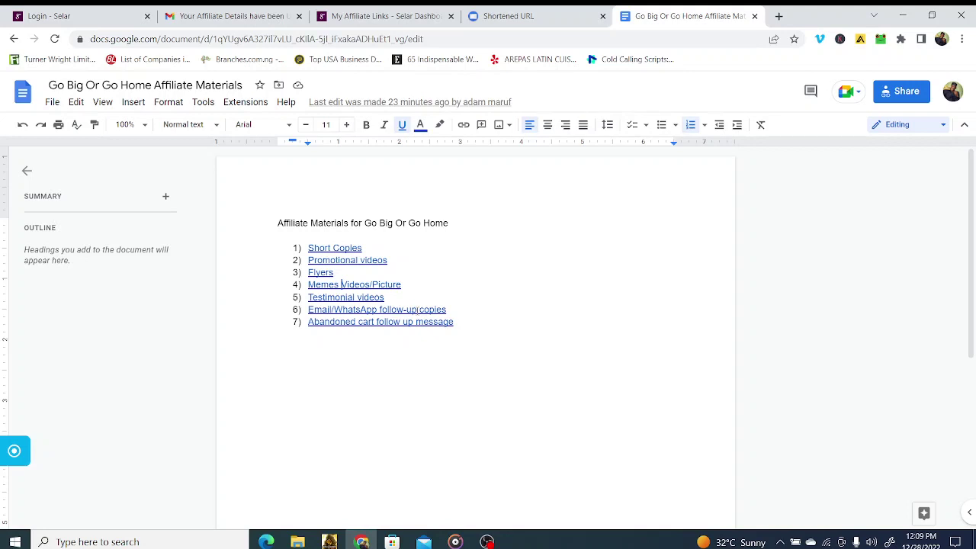
Step: Copy the shortened affiliate link and open it in a new browser tab
left_click(391, 10)
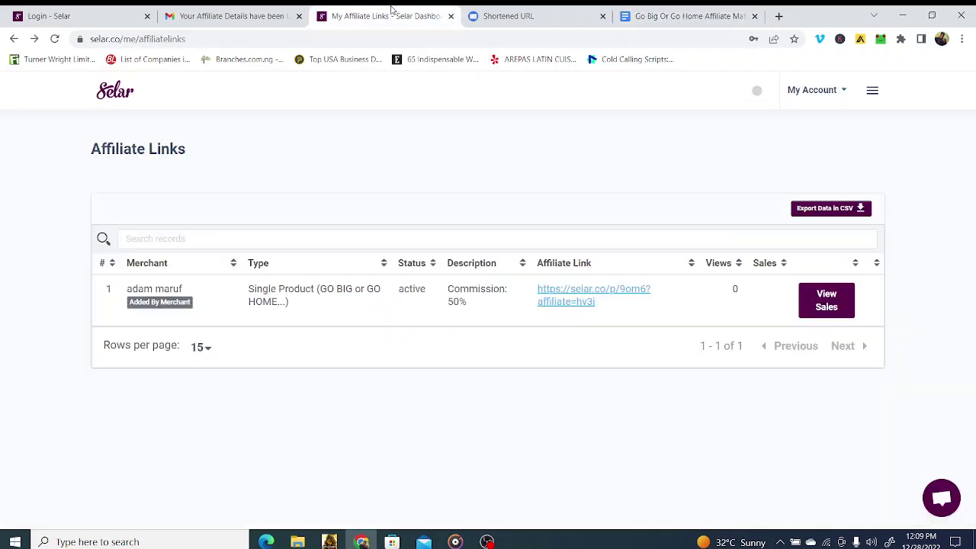
left_click(254, 11)
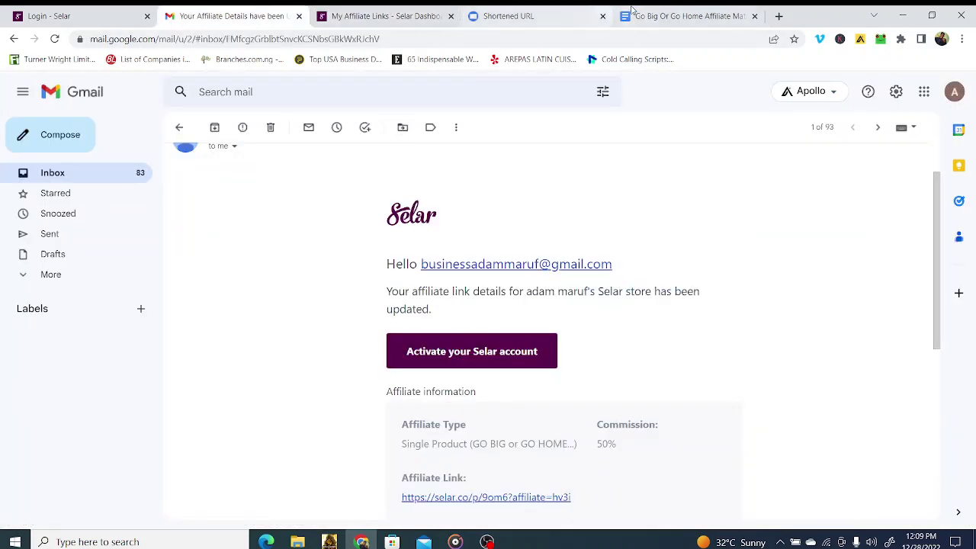
left_click(511, 14)
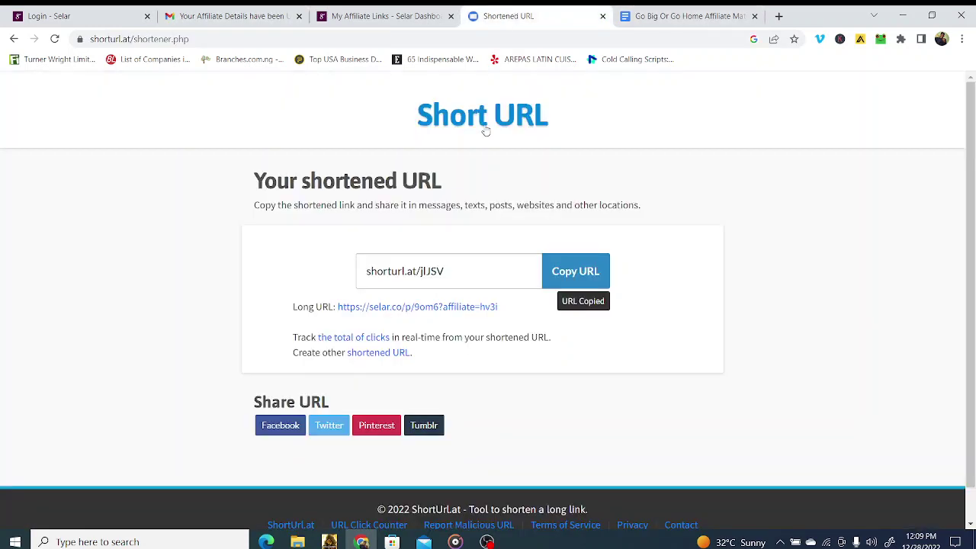
left_click(557, 271)
key("ctrl+c")
left_click(778, 15)
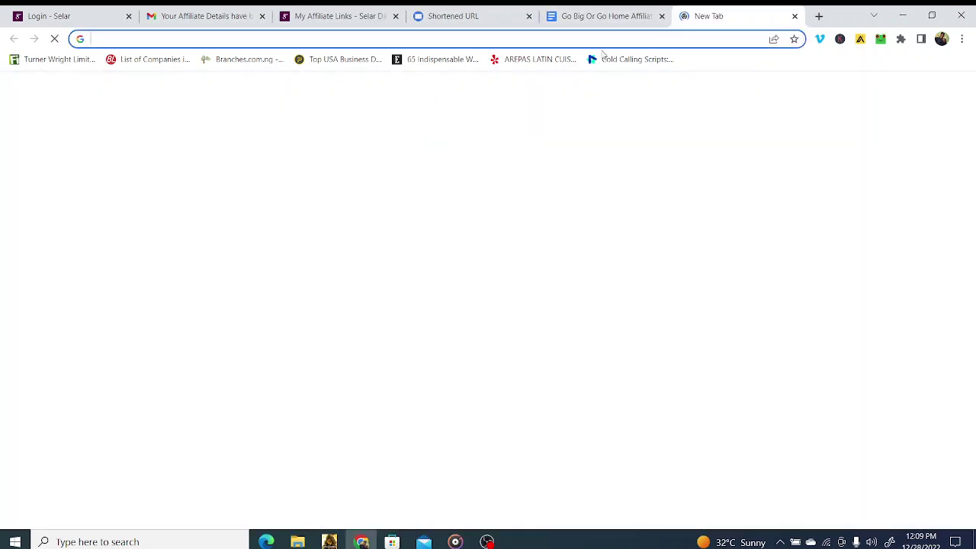
left_click(539, 39)
right_click(539, 38)
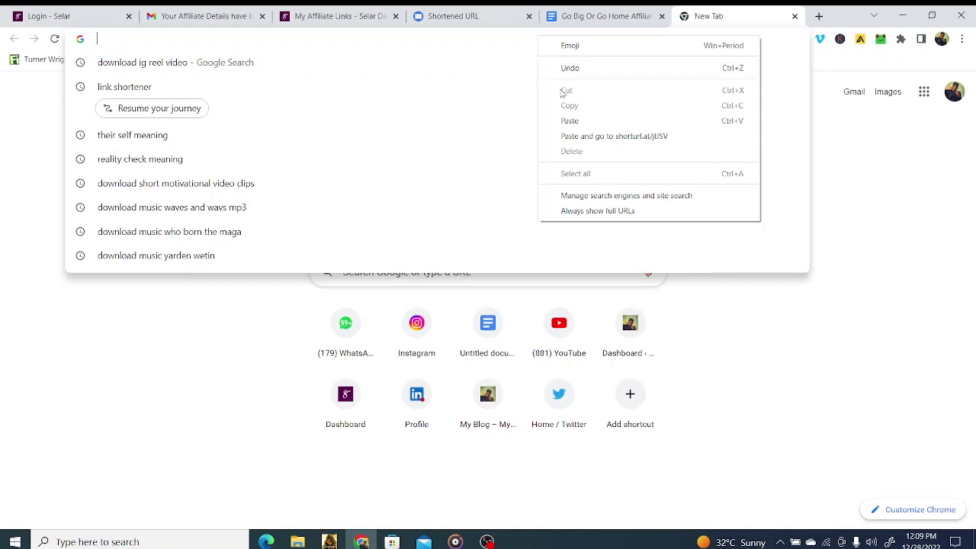
left_click(575, 136)
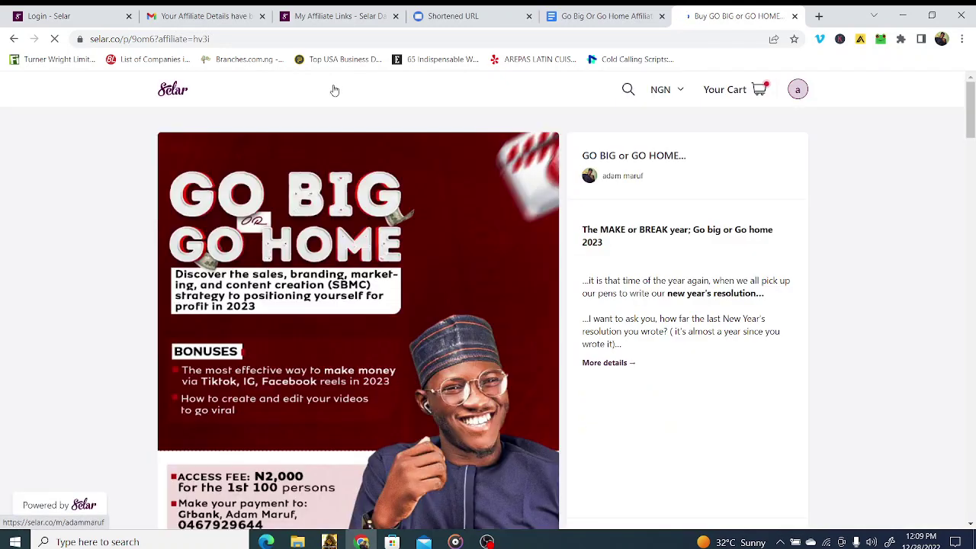
Step: Add GO BIG or GO HOME to the cart, check out and submit the ₦2,000 payment
scroll(709, 177, "down", 4)
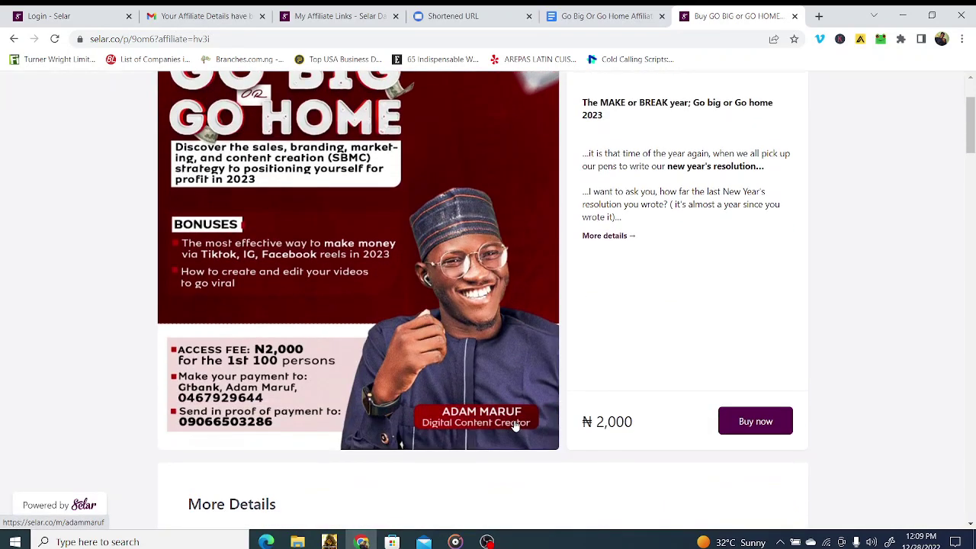
left_click(744, 230)
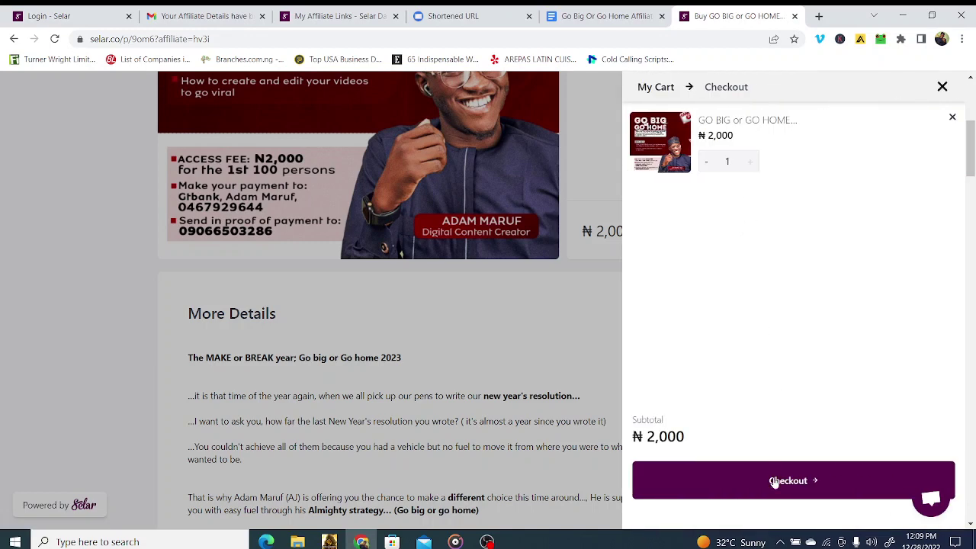
left_click(775, 482)
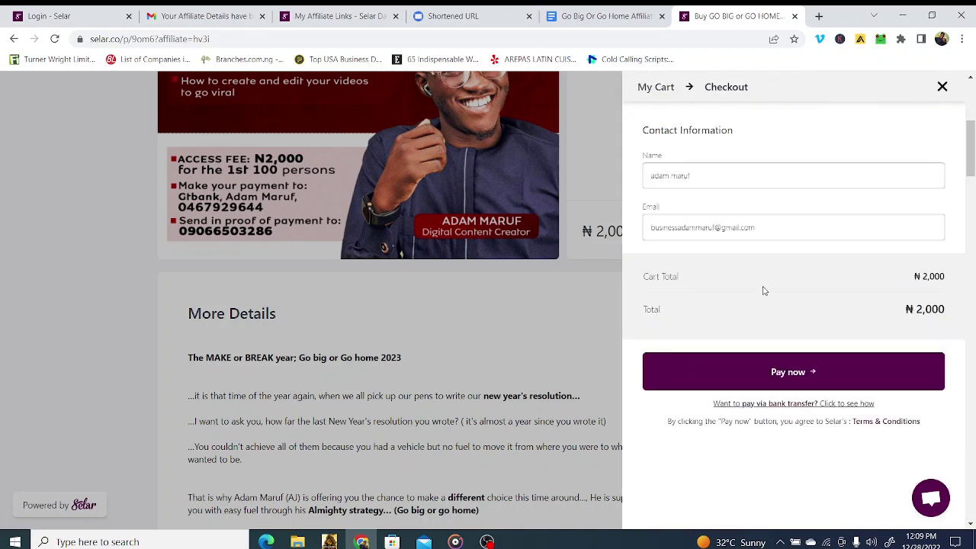
left_click(779, 371)
left_click(793, 371)
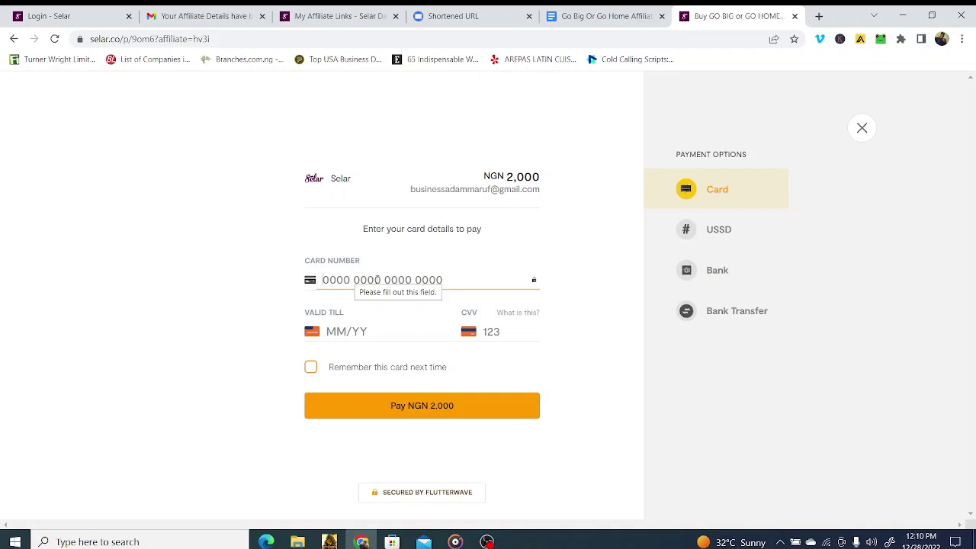
Step: Switch Gmail to another signed-in account's inbox
left_click(199, 22)
scroll(645, 321, "up", 2)
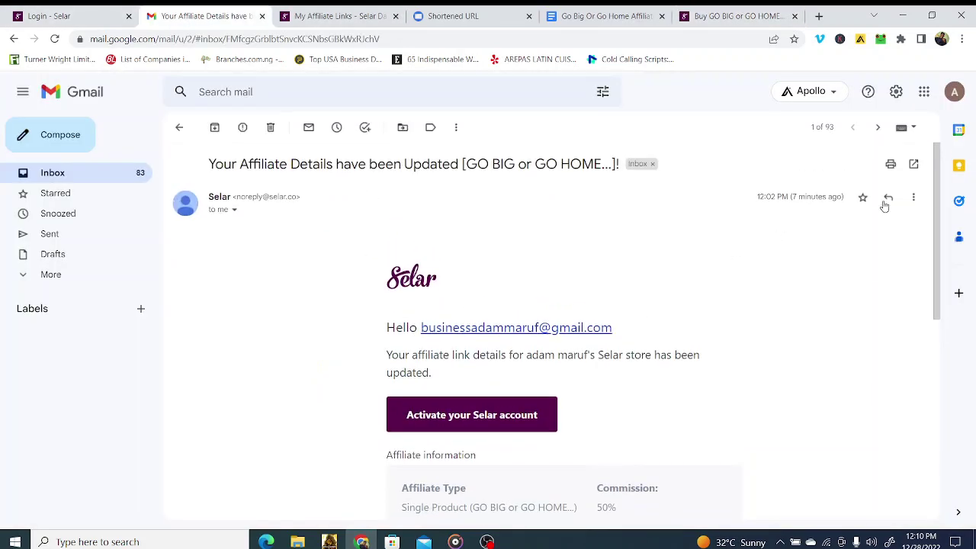
left_click(954, 91)
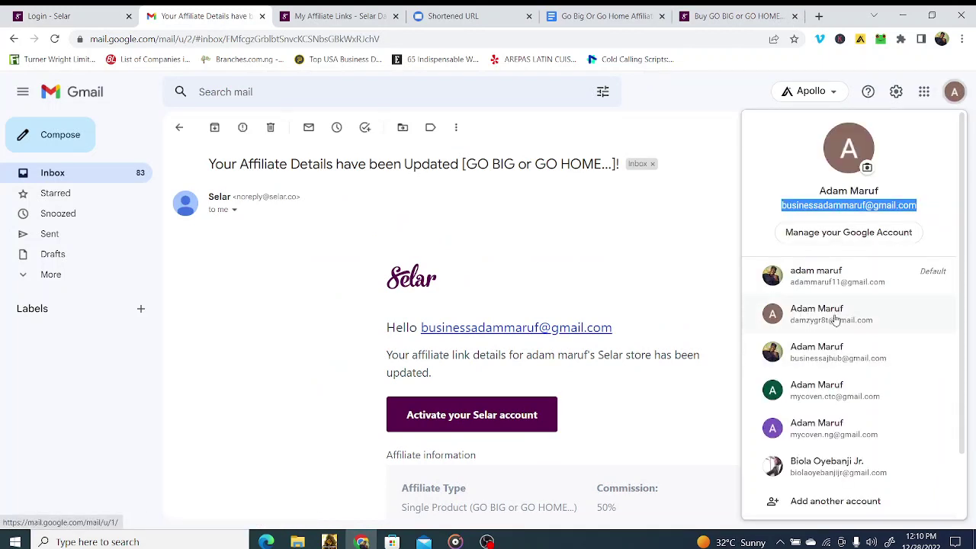
left_click(838, 349)
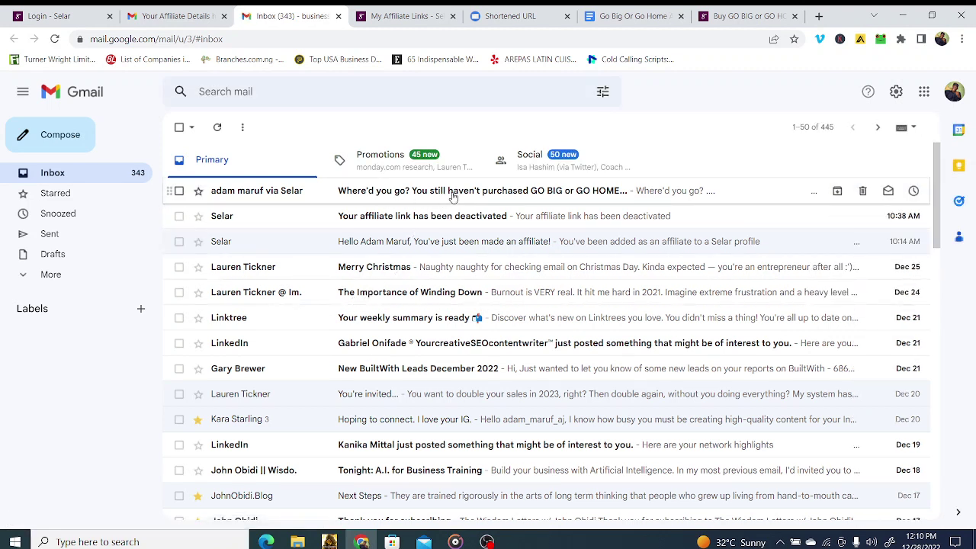
Step: Open and read Selar's "Where'd you go?" reminder about GO BIG or GO HOME
left_click(458, 194)
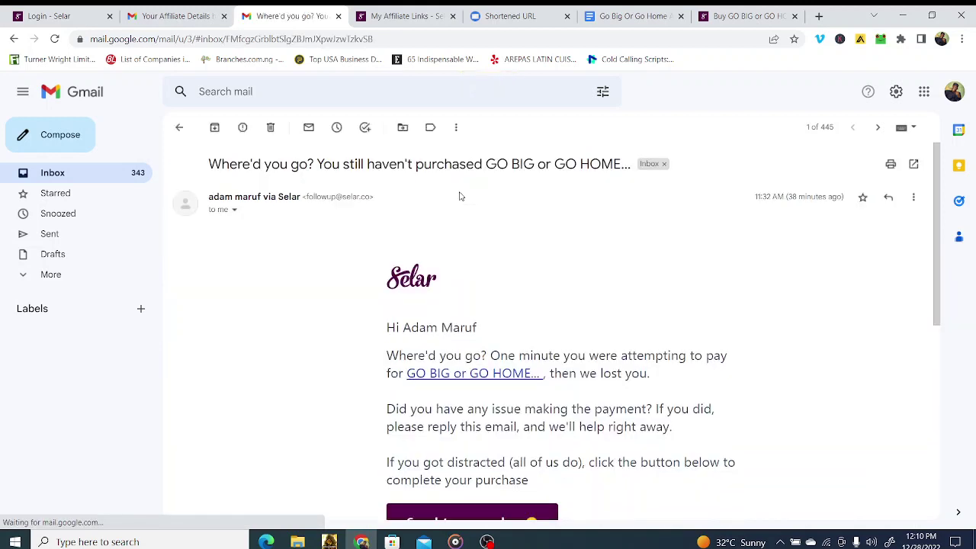
scroll(424, 408, "down", 2)
scroll(399, 386, "up", 2)
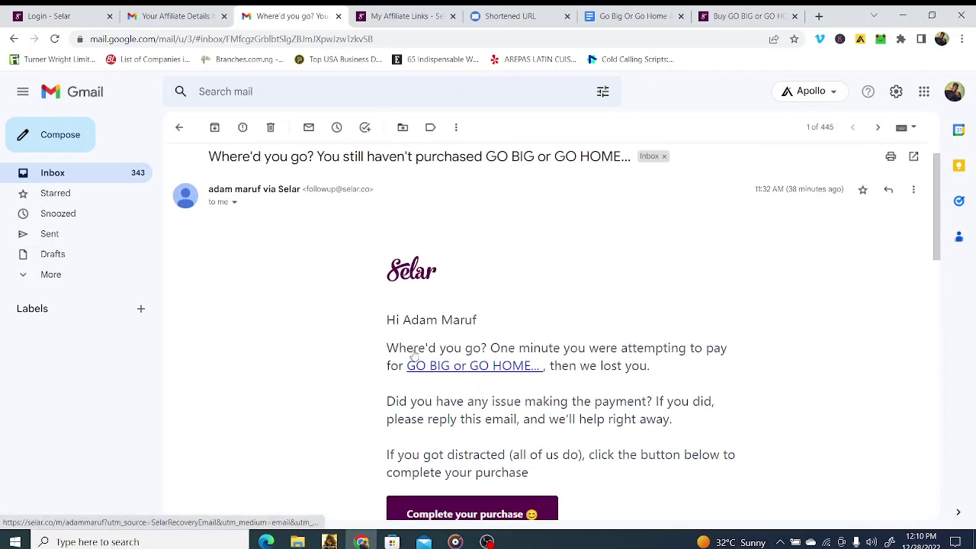
scroll(473, 266, "down", 2)
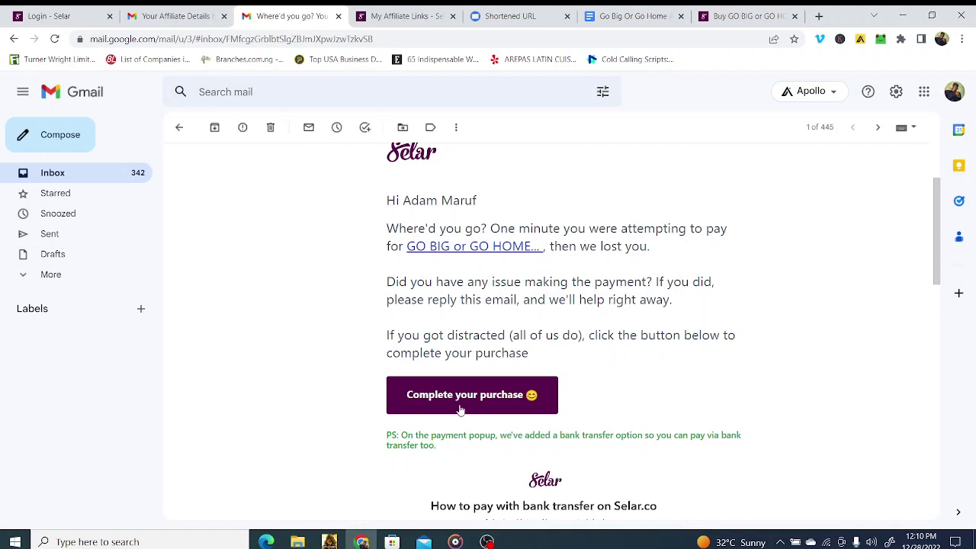
scroll(461, 408, "down", 1)
scroll(462, 408, "down", 2)
scroll(461, 404, "up", 1)
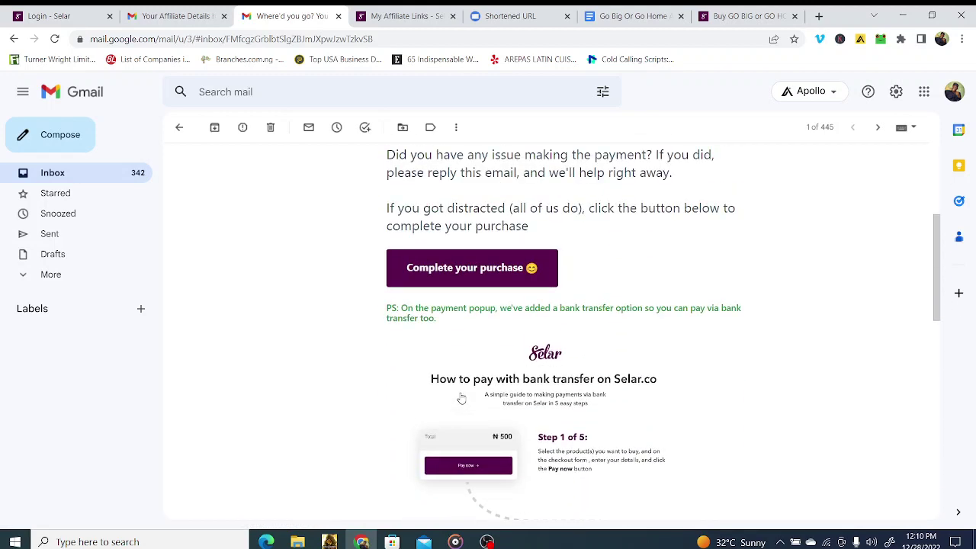
scroll(460, 400, "down", 2)
scroll(462, 398, "up", 5)
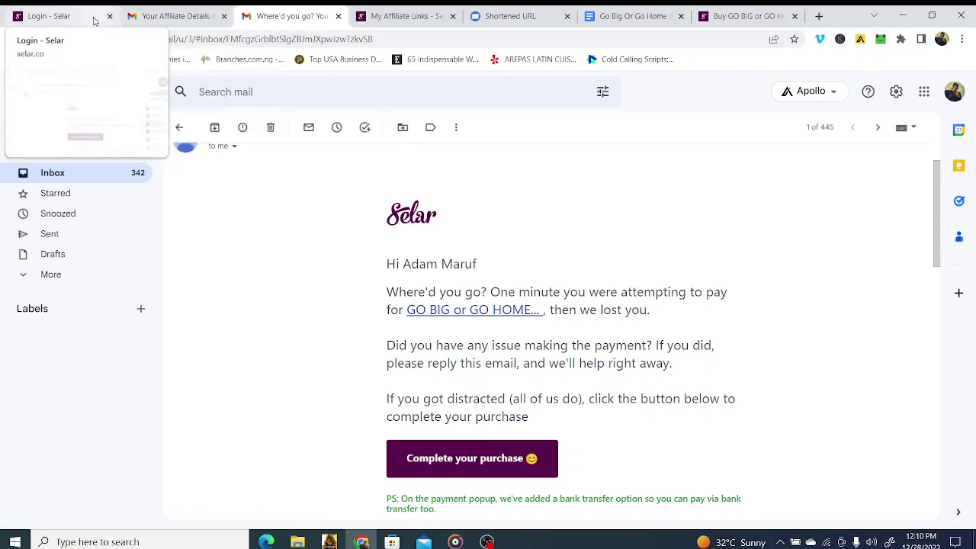
mouse_move(161, 23)
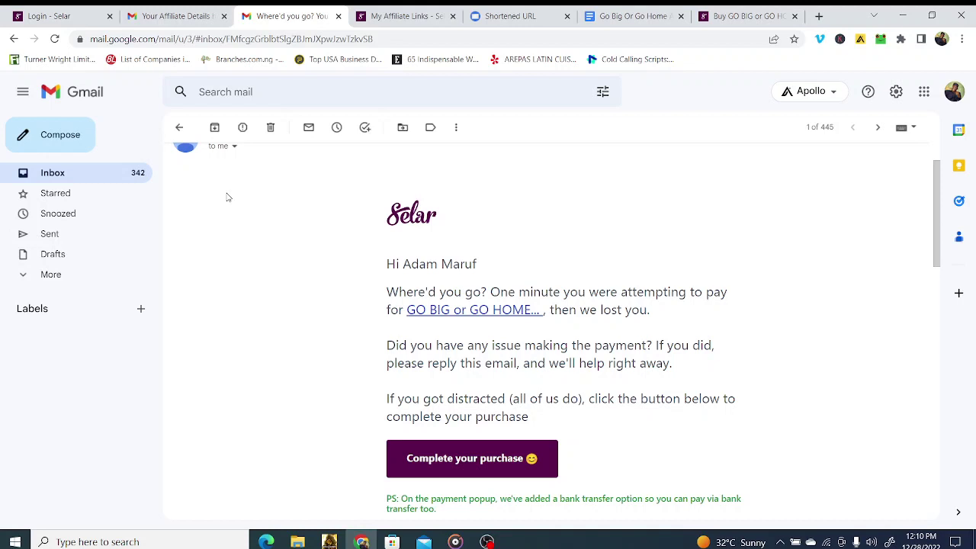
scroll(221, 183, "up", 1)
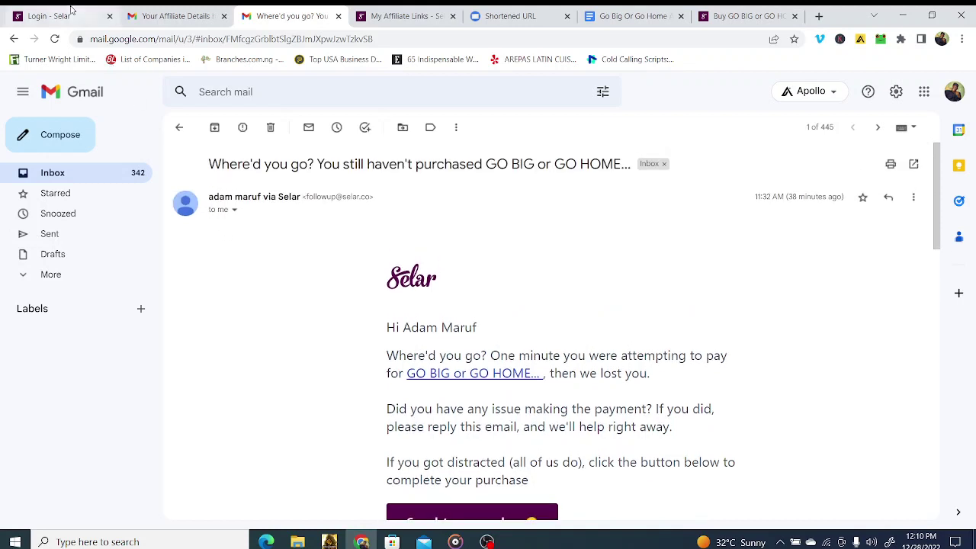
Step: Attempt the Selar login, then switch Gmail back to the default account
left_click(73, 15)
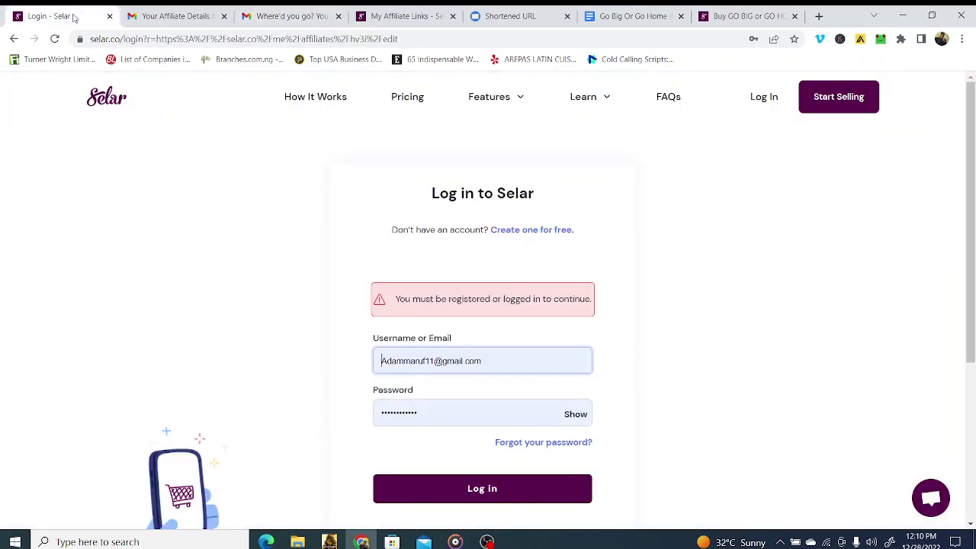
left_click(455, 501)
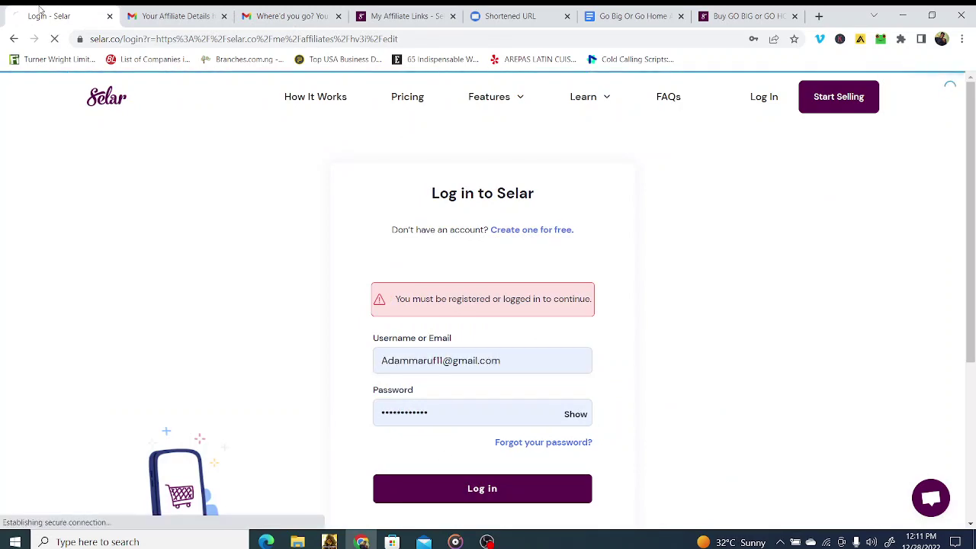
key("ctrl+Tab")
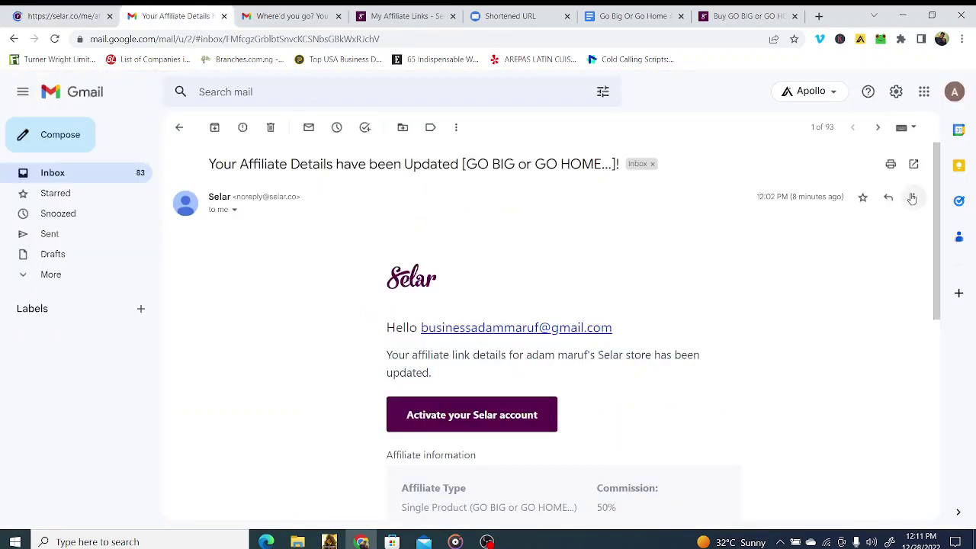
left_click(954, 92)
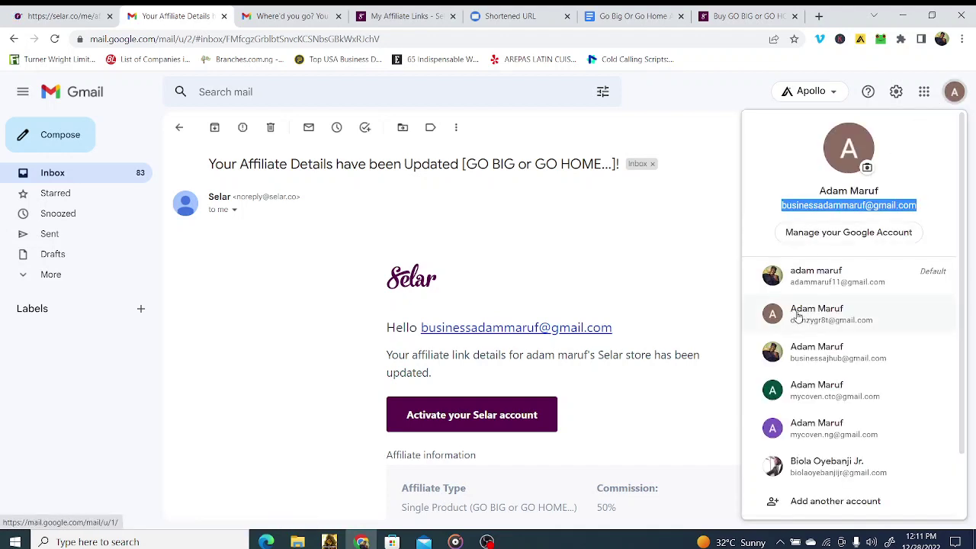
left_click(831, 280)
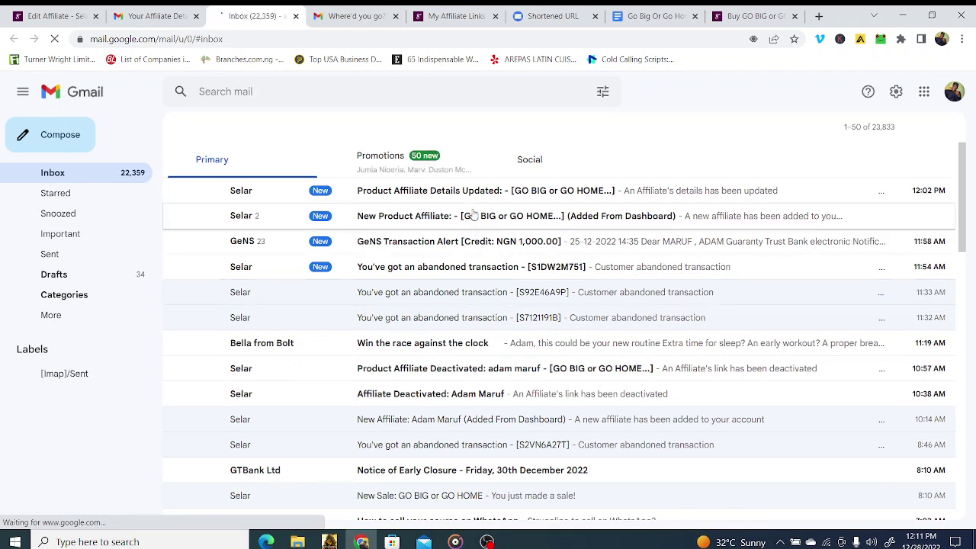
Step: Open the latest ₦2,000 abandoned transaction notice and start an email to its customer
left_click(393, 273)
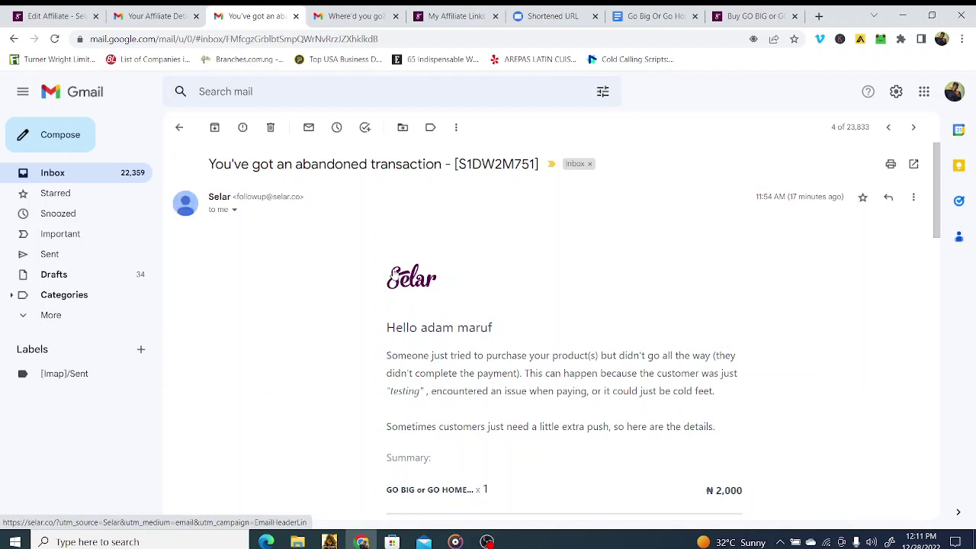
scroll(392, 276, "down", 4)
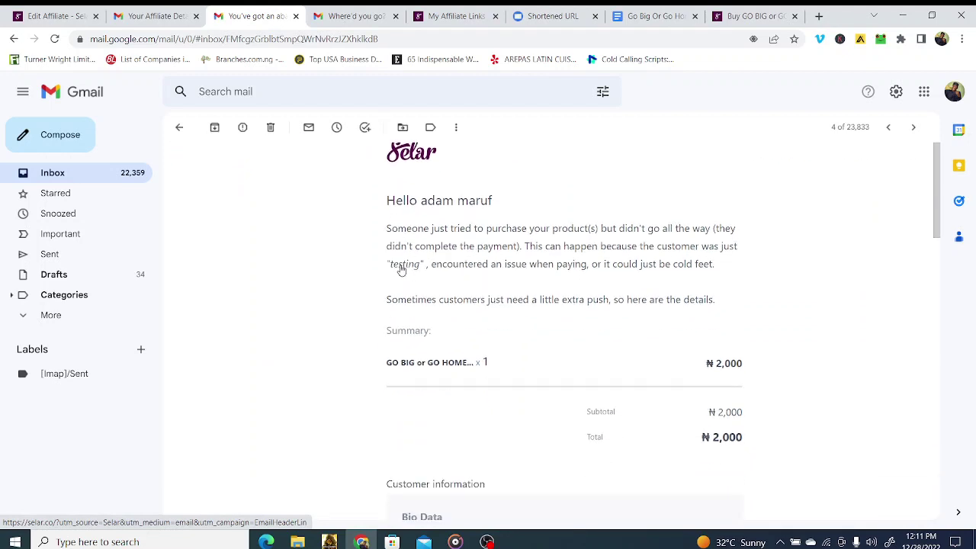
scroll(405, 271, "down", 3)
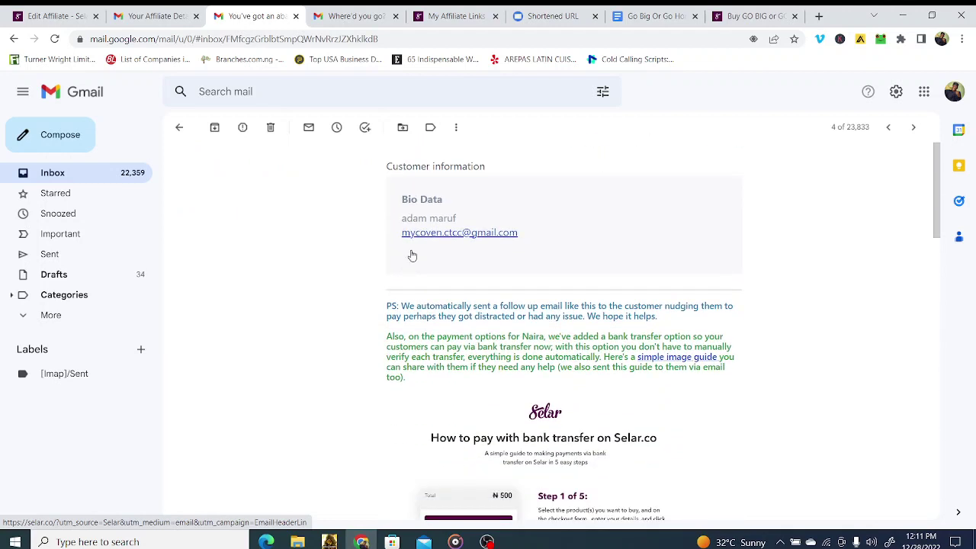
scroll(427, 178, "up", 1)
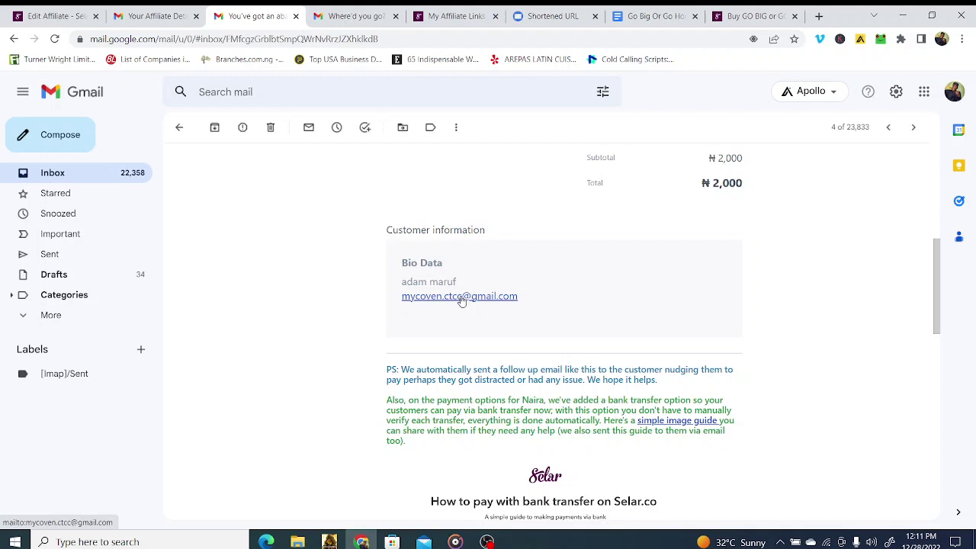
left_click(462, 298)
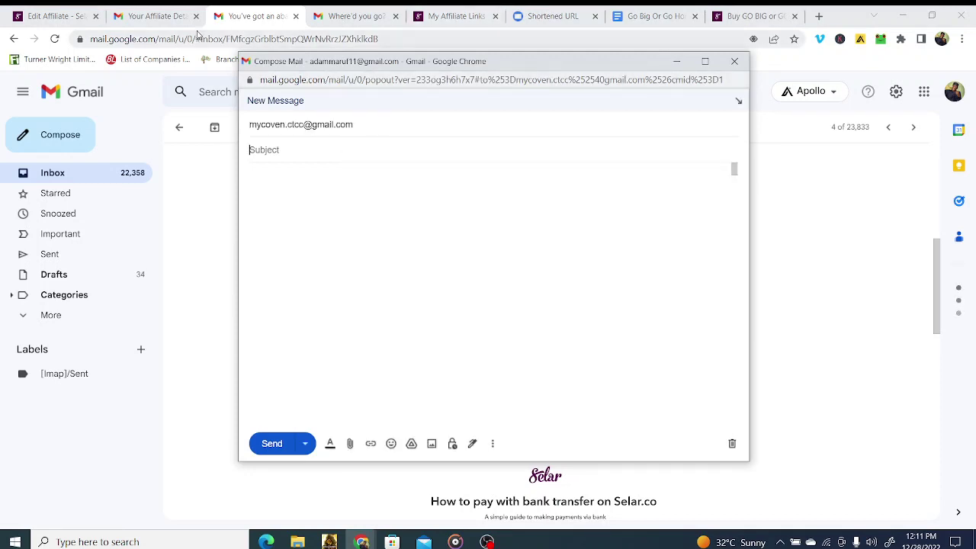
left_click(653, 16)
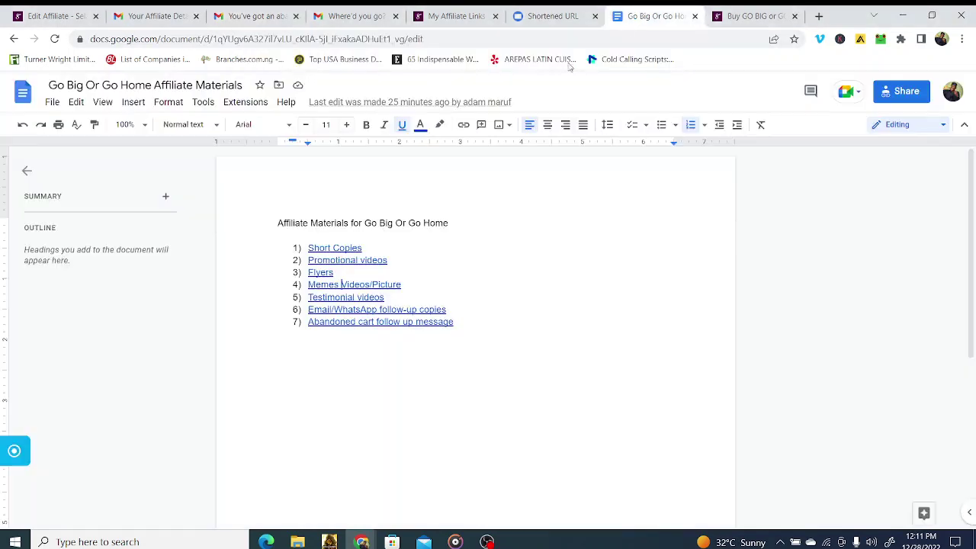
Step: Open the linked Abandoned cart template, glance over the Selar emails, and reload the template
left_click(380, 324)
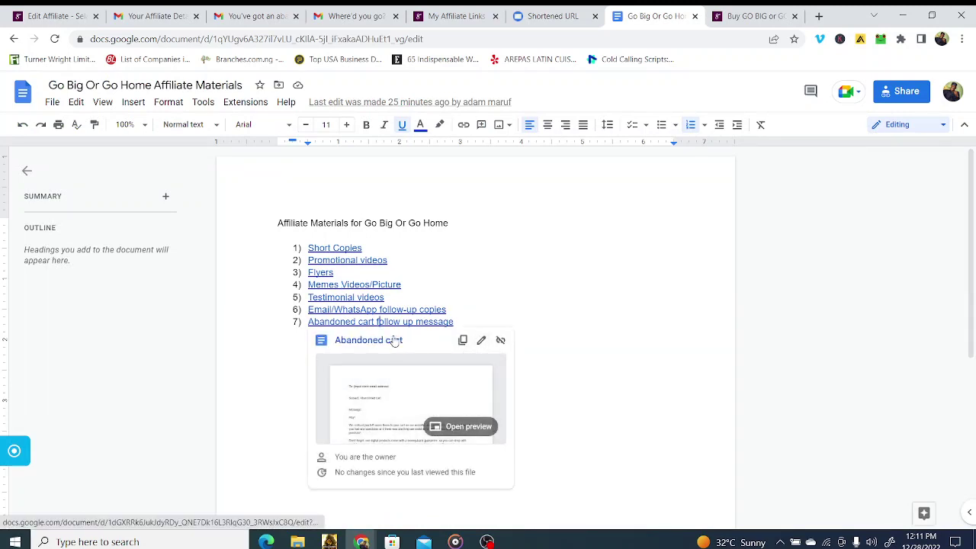
left_click(391, 342)
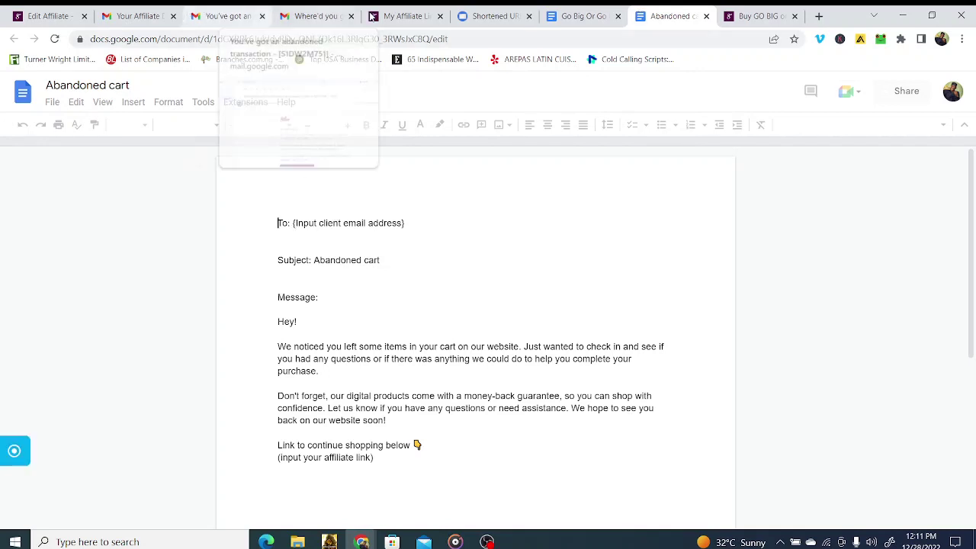
left_click(729, 15)
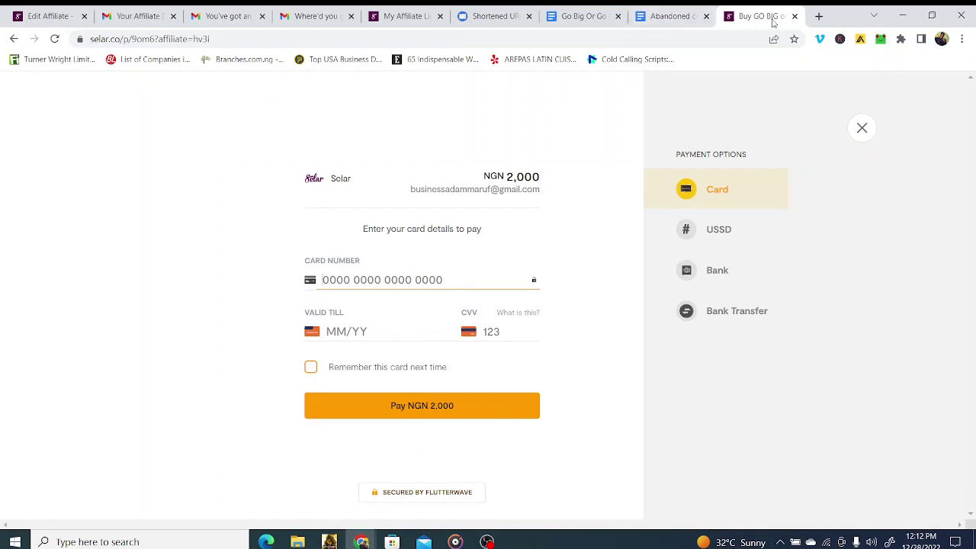
left_click(249, 15)
left_click(313, 16)
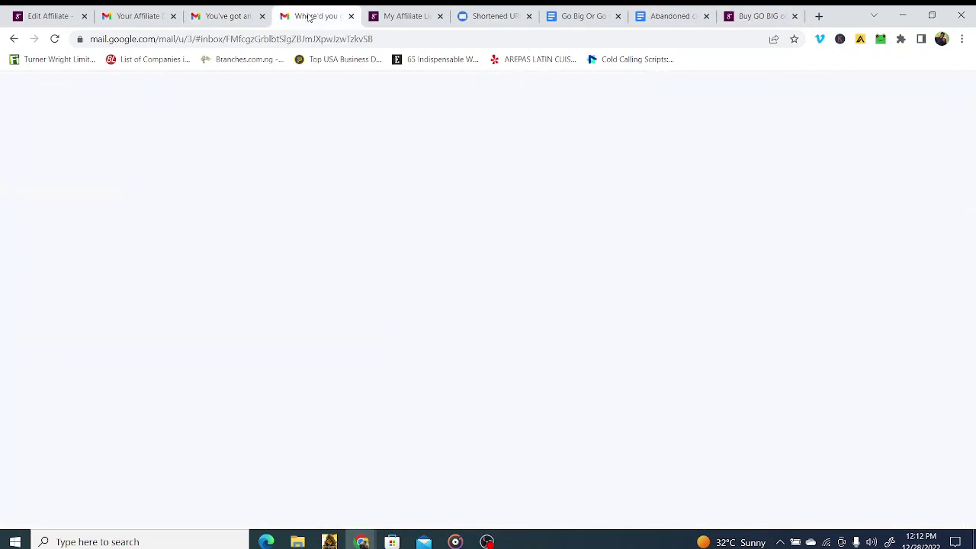
left_click(146, 18)
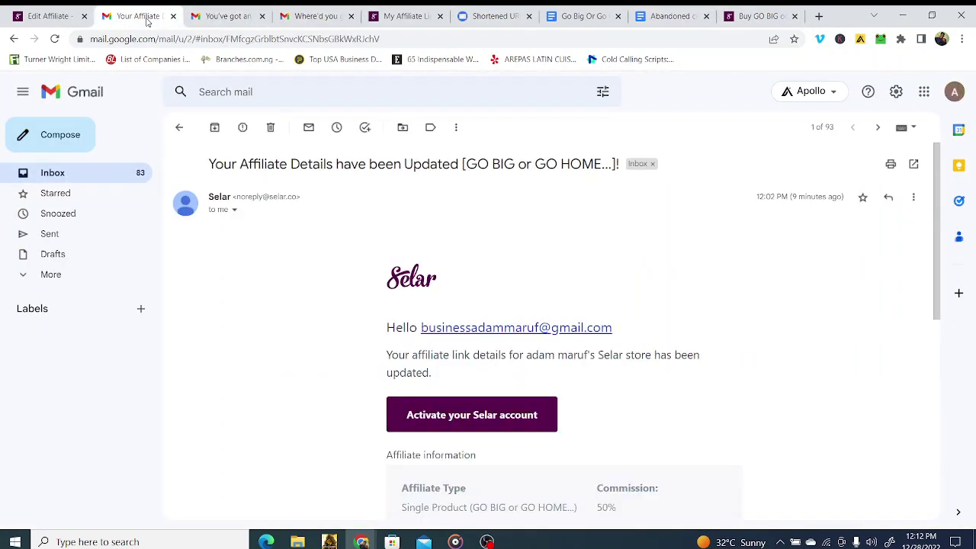
left_click(217, 16)
left_click(305, 11)
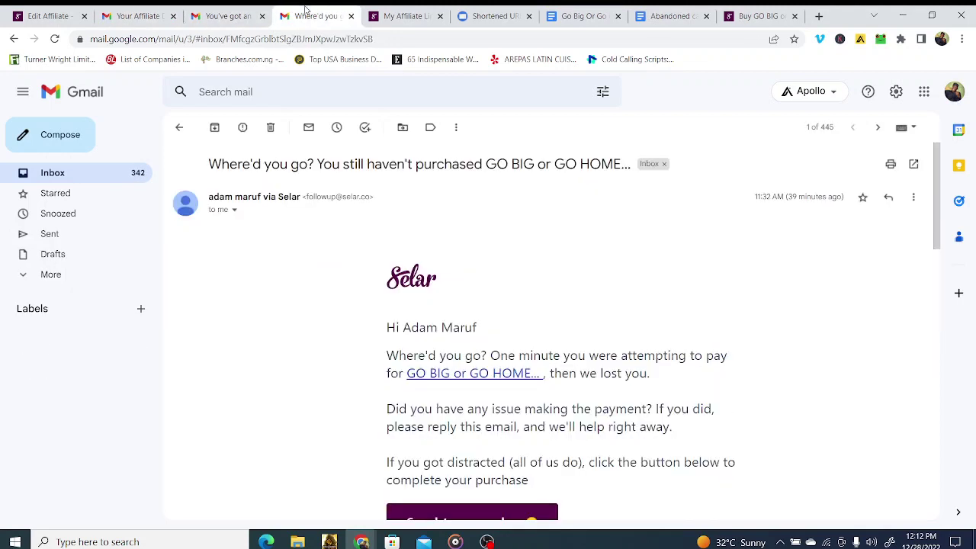
left_click(654, 10)
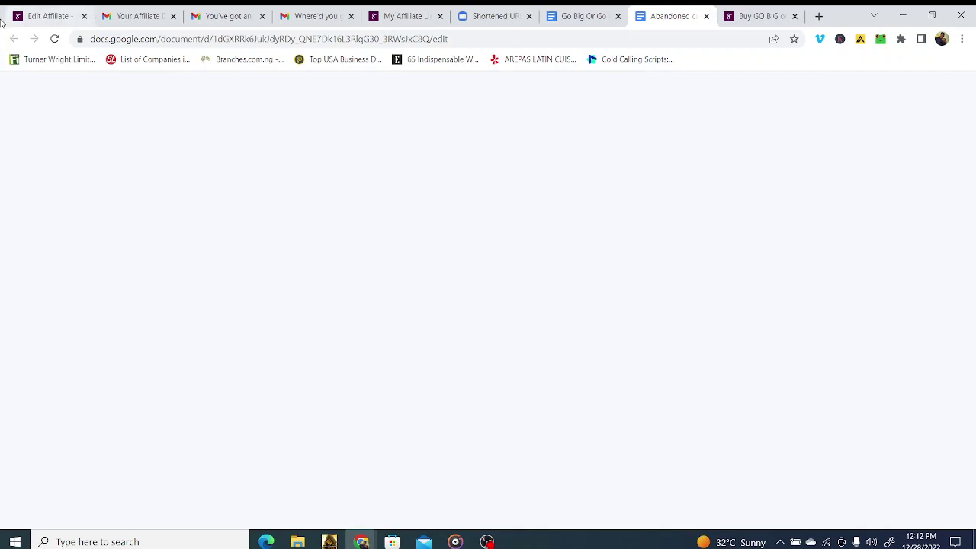
left_click(54, 40)
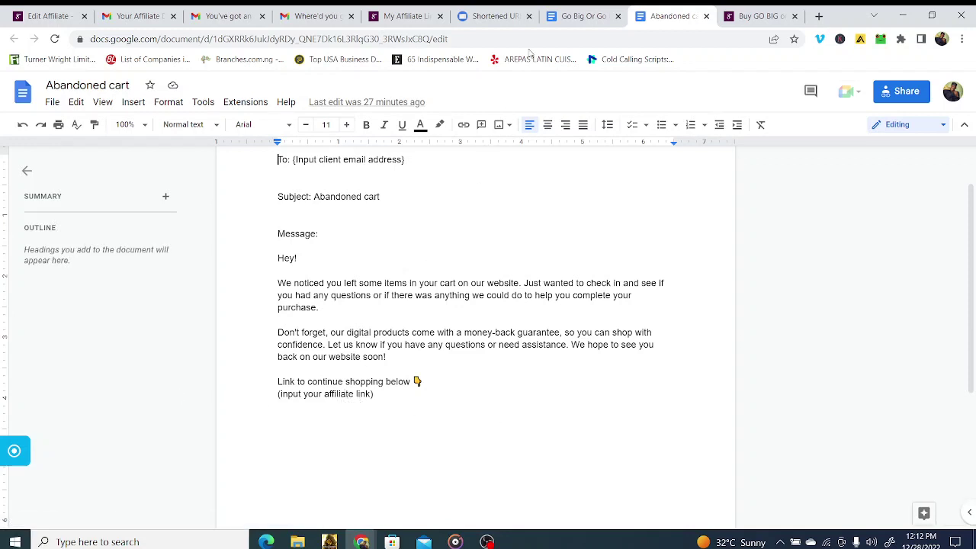
Step: Check the short link against the template's affiliate-link placeholder, then close the Abandoned cart template
left_click(519, 16)
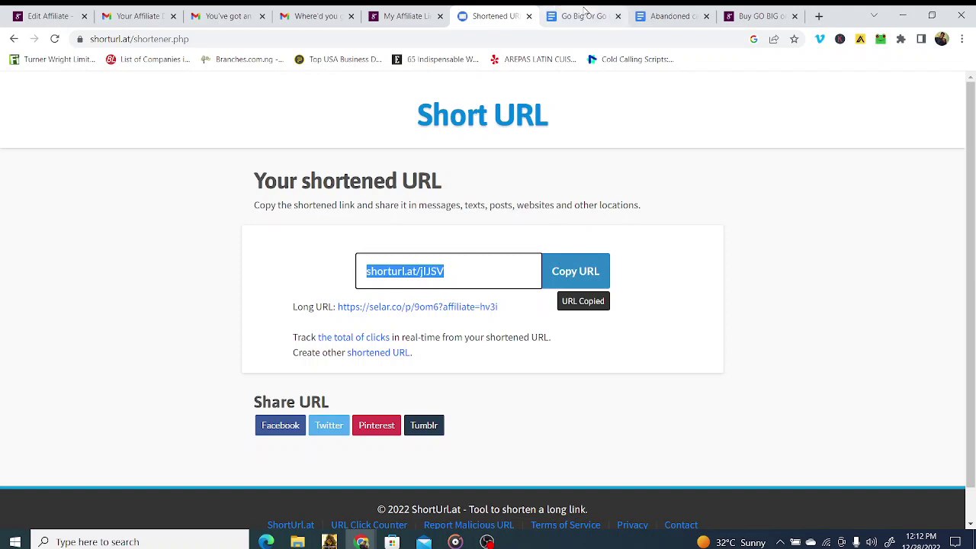
left_click(658, 14)
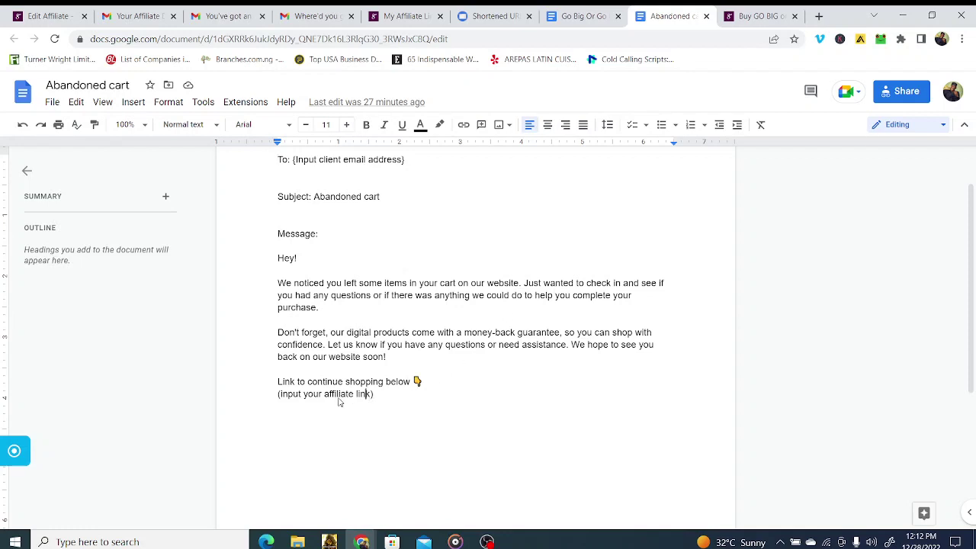
left_click(408, 402)
scroll(511, 314, "up", 2)
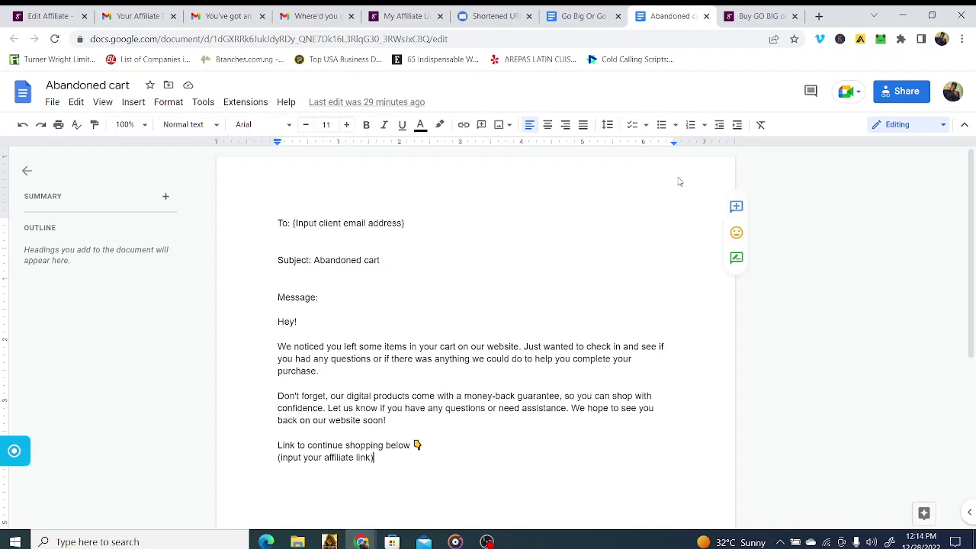
left_click(706, 16)
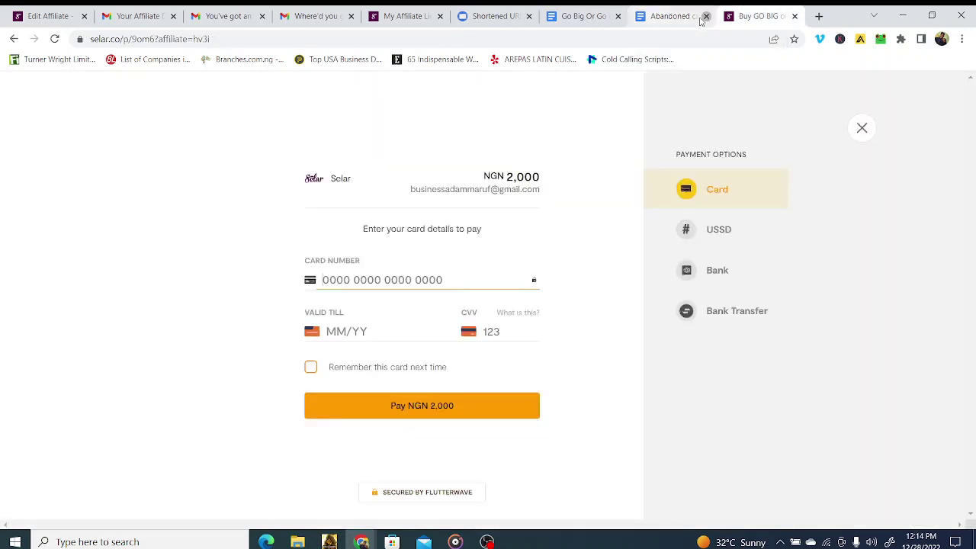
left_click(564, 19)
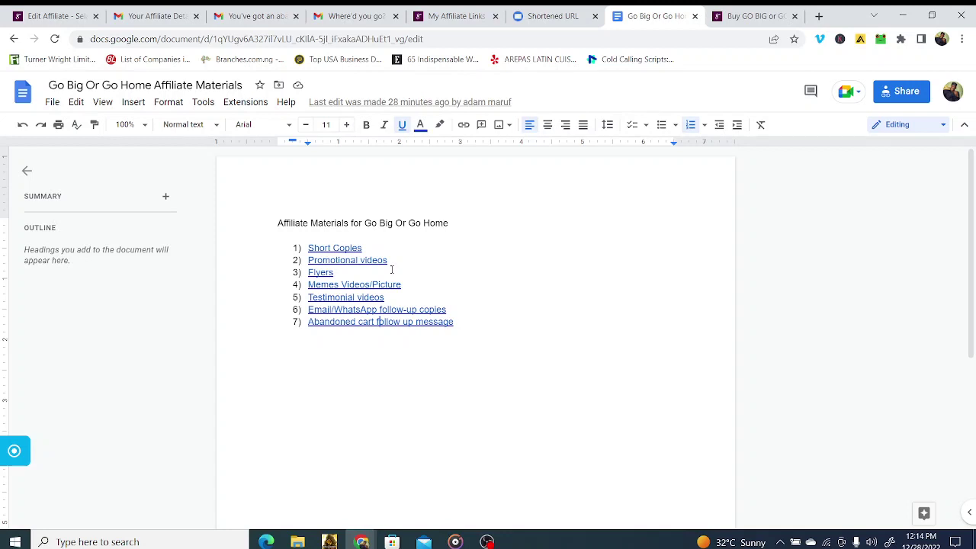
Step: Open the Email/WhatsApp follow-up copies link and read copy 1 about creator's block and SBMC
left_click(378, 322)
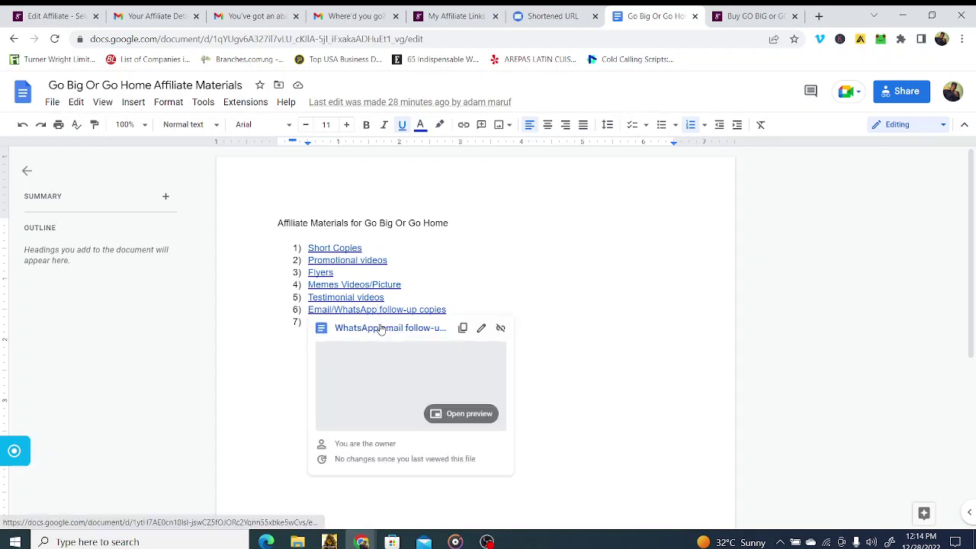
left_click(381, 329)
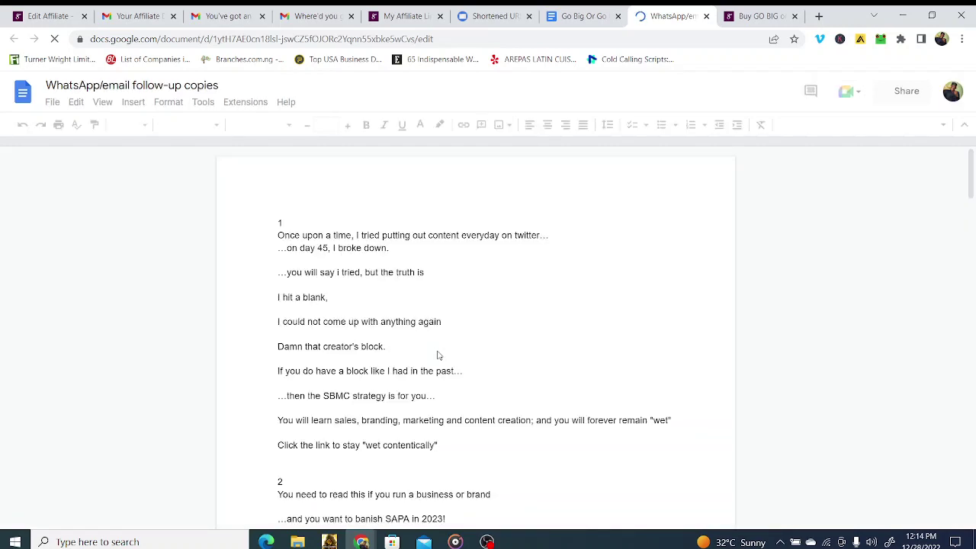
scroll(439, 366, "down", 5)
scroll(441, 389, "down", 15)
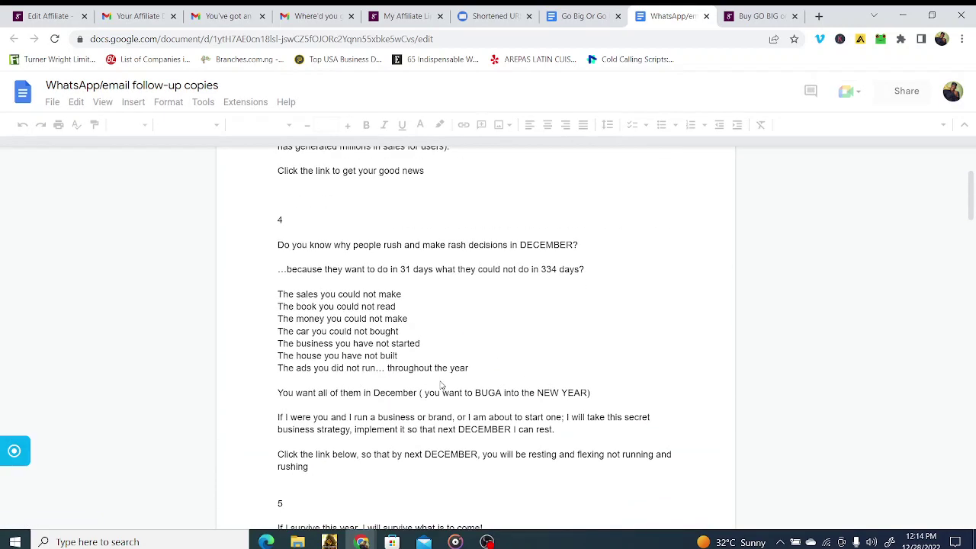
scroll(441, 386, "down", 6)
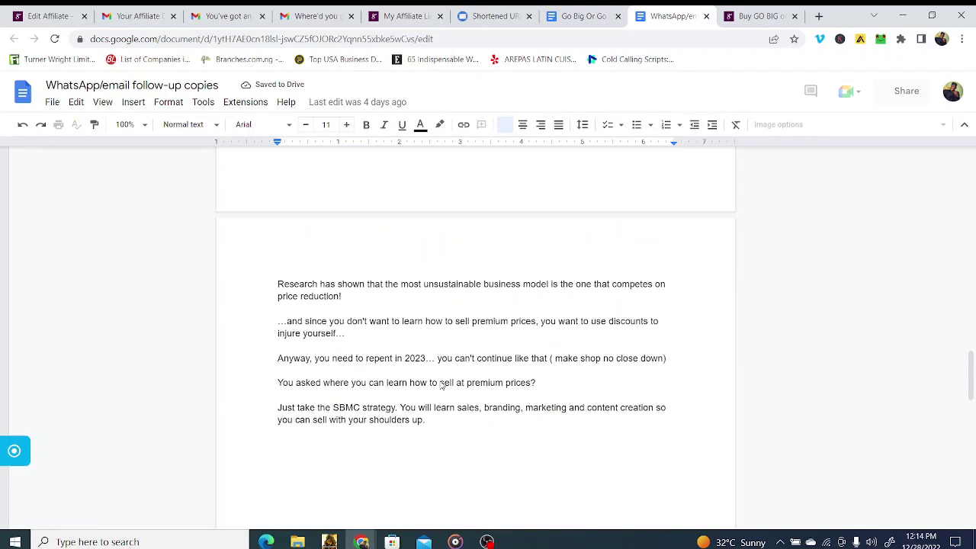
scroll(441, 386, "up", 3)
scroll(440, 386, "up", 20)
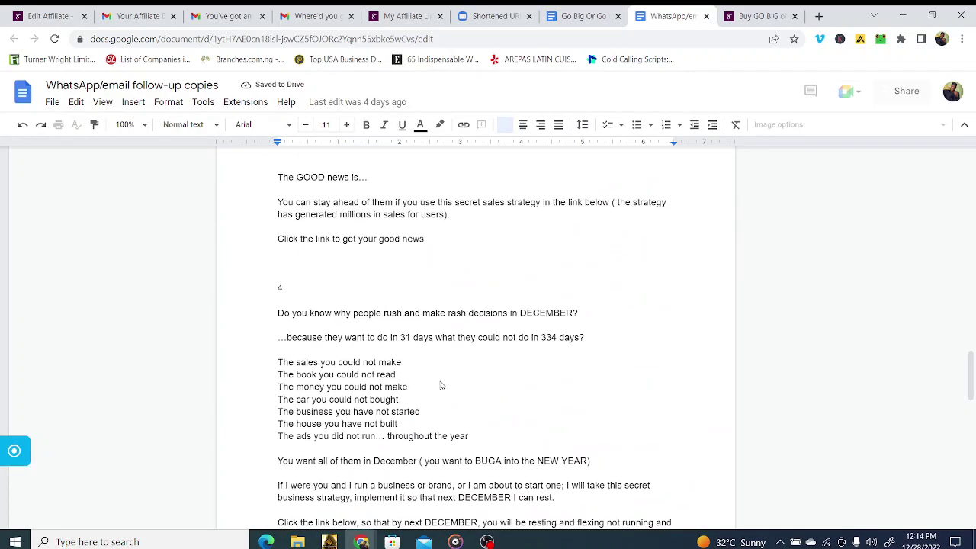
scroll(441, 386, "down", 2)
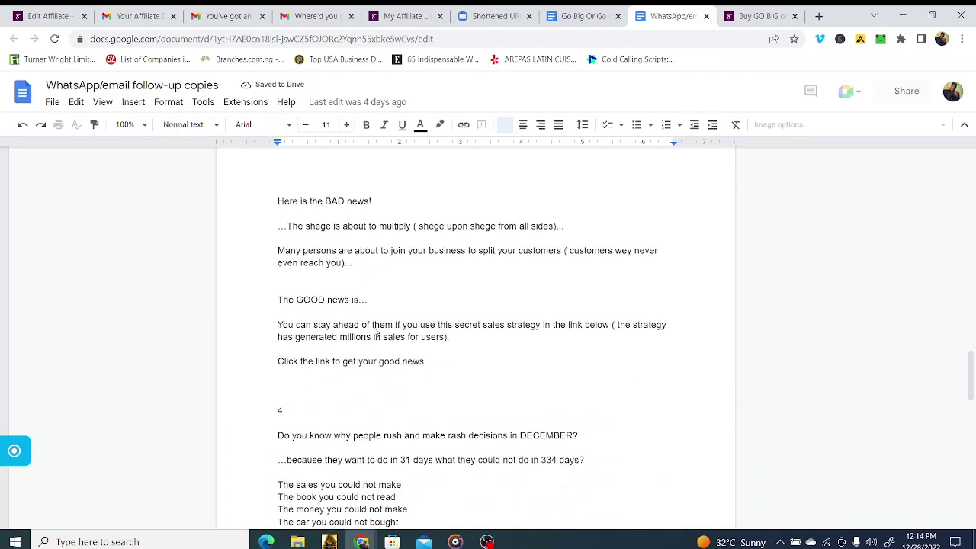
left_click(361, 245)
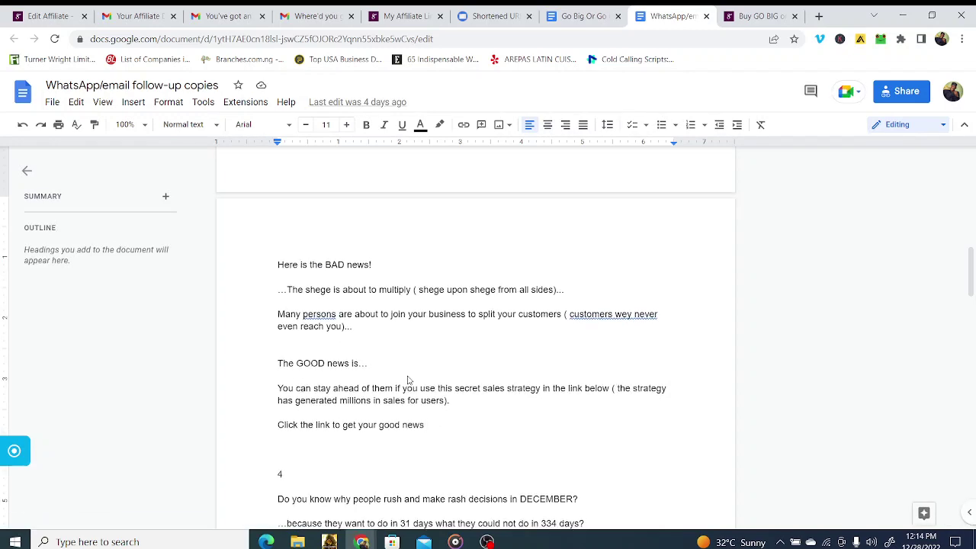
scroll(408, 380, "up", 3)
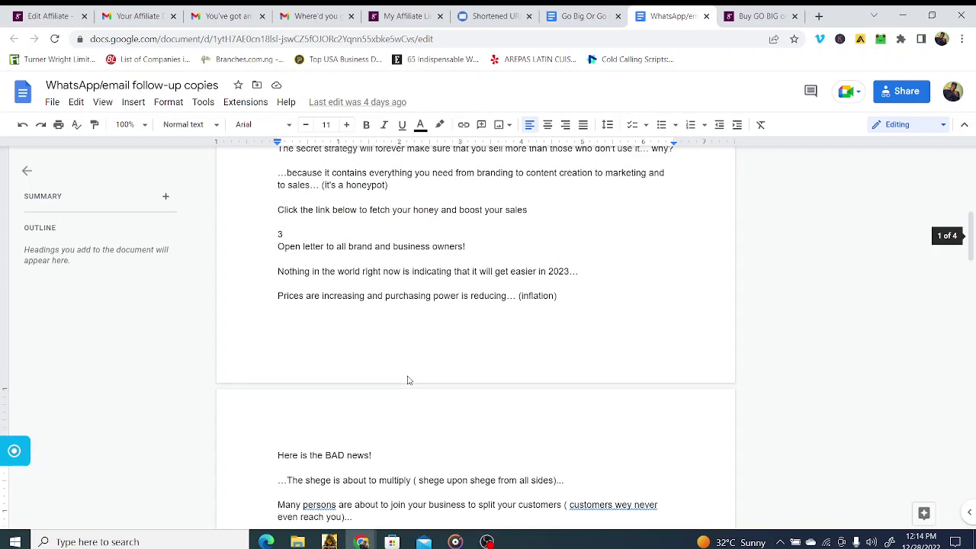
scroll(408, 379, "up", 7)
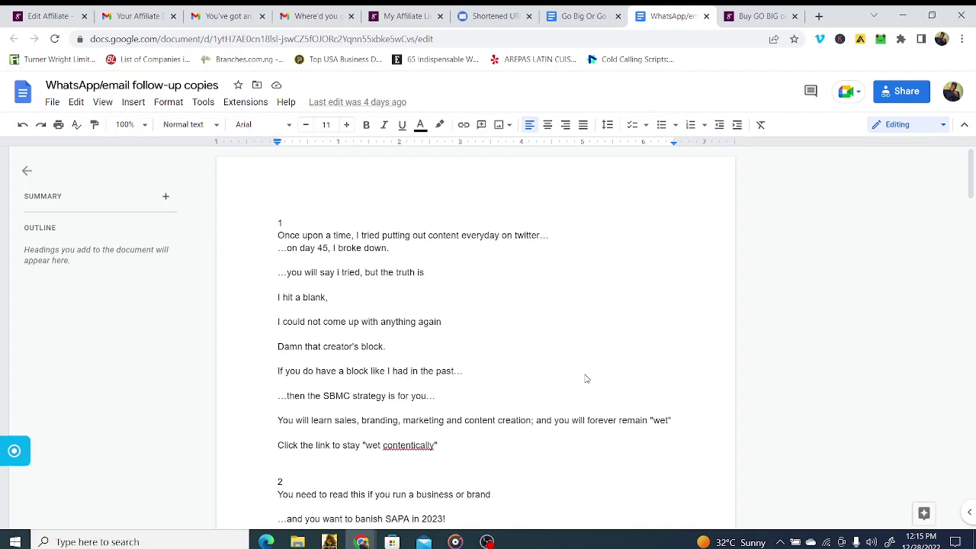
scroll(584, 376, "down", 3)
scroll(586, 379, "up", 3)
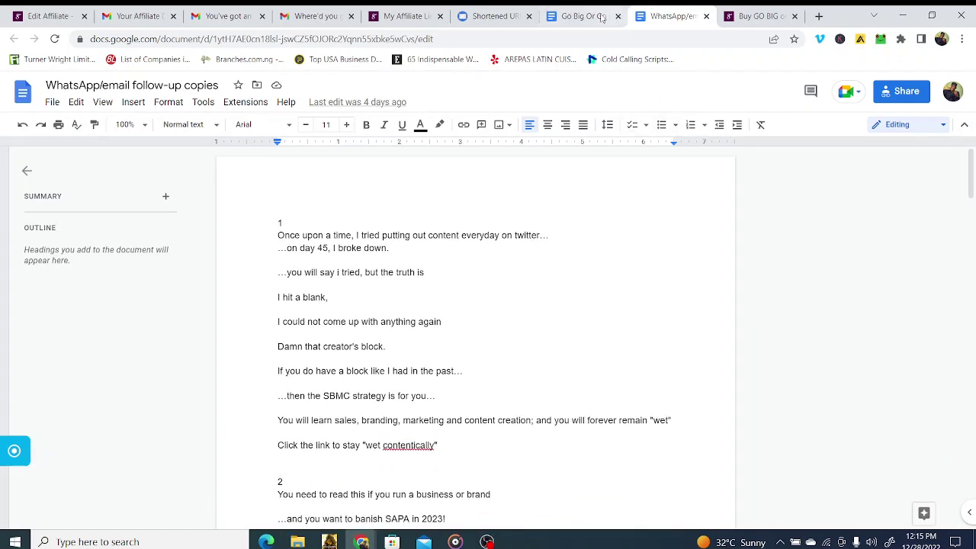
left_click(576, 16)
left_click(515, 11)
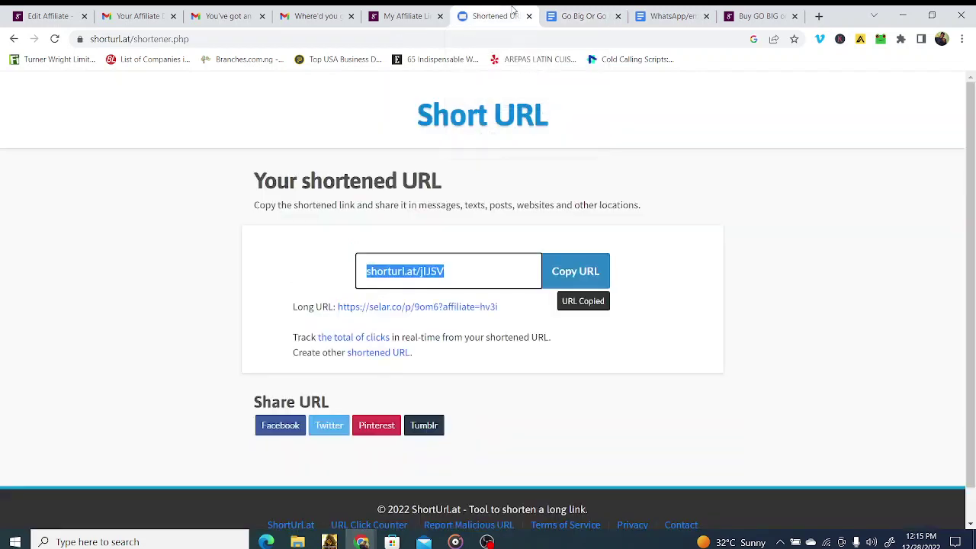
left_click(398, 16)
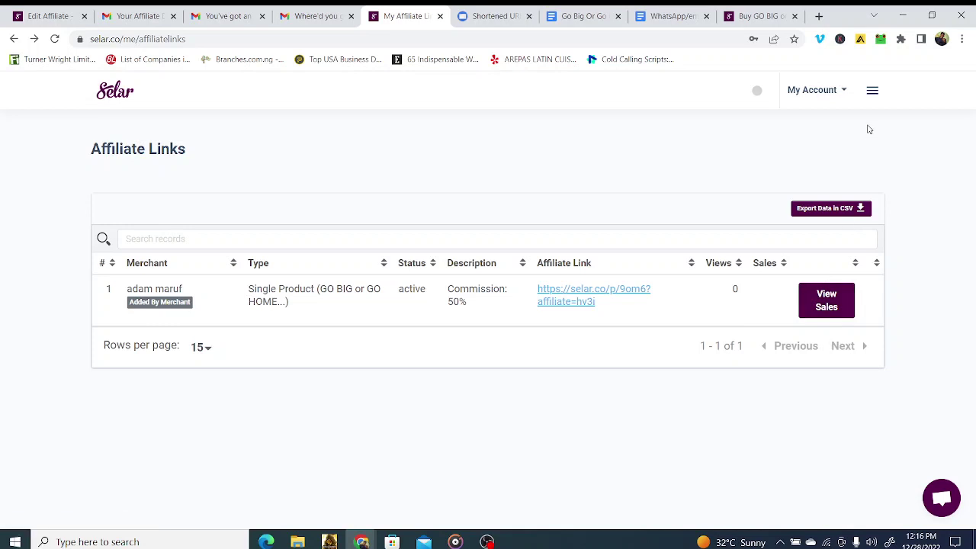
Step: Open the Selar Purchases page listing three ₦0 orders, then bring OBS Studio forward
left_click(829, 90)
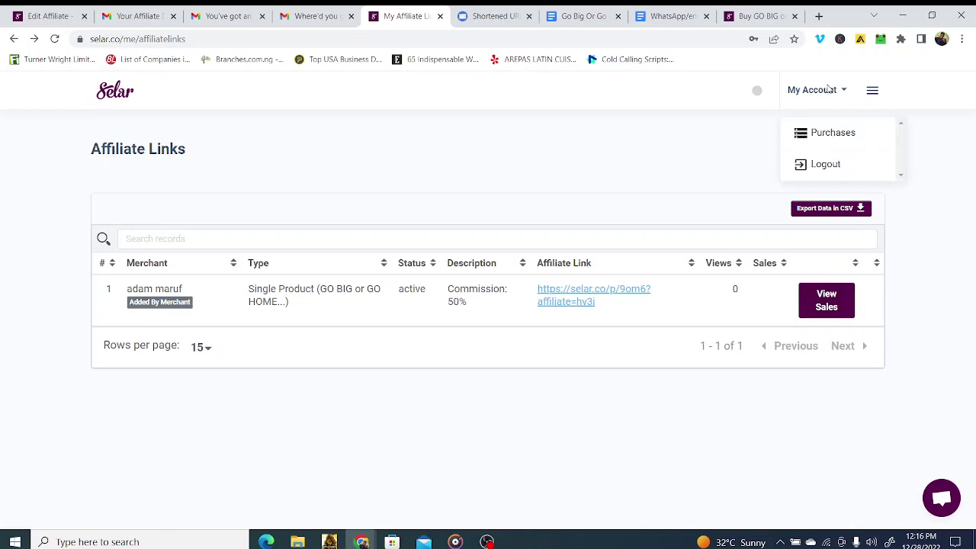
left_click(835, 135)
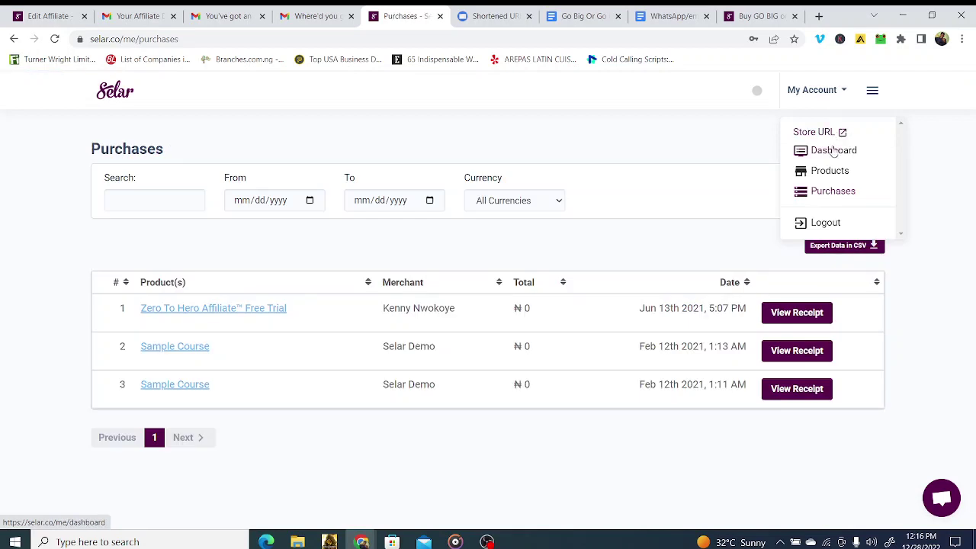
left_click(839, 96)
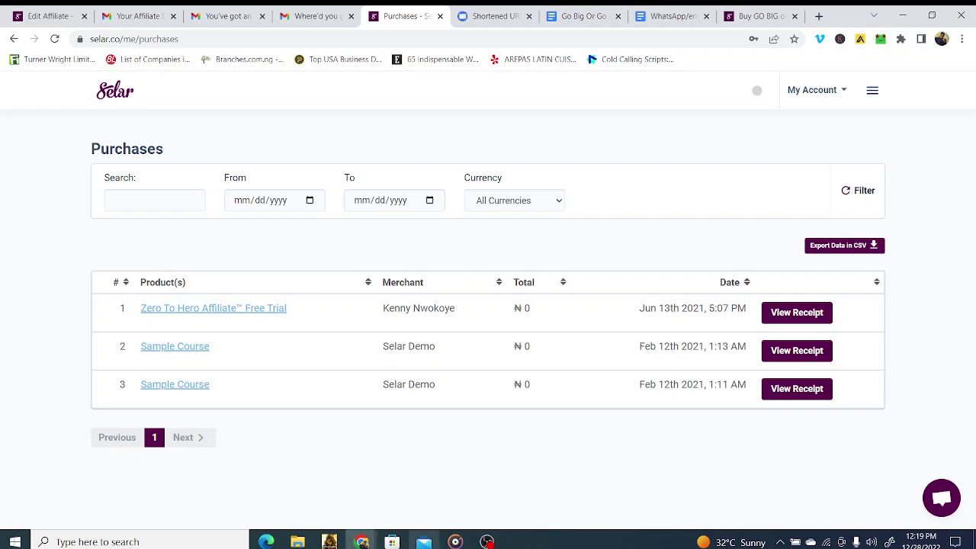
left_click(487, 541)
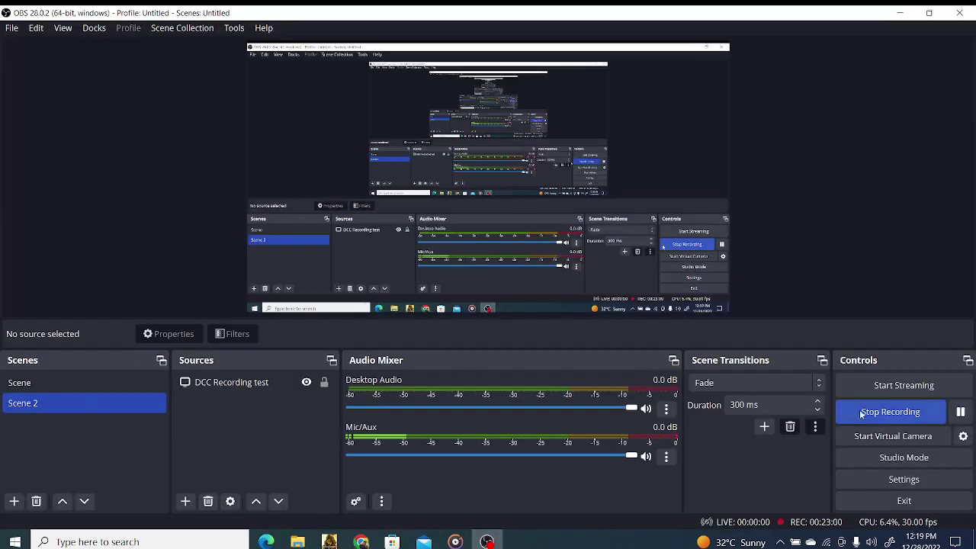